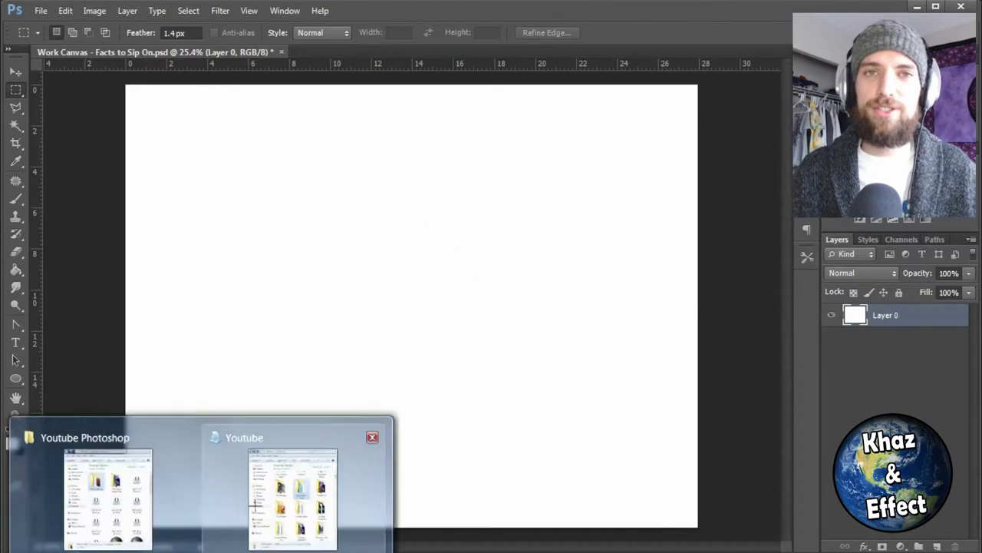
# - Bring the Facts to Sip On image folder window in front of the blank work canvas
pyautogui.click(284, 491)
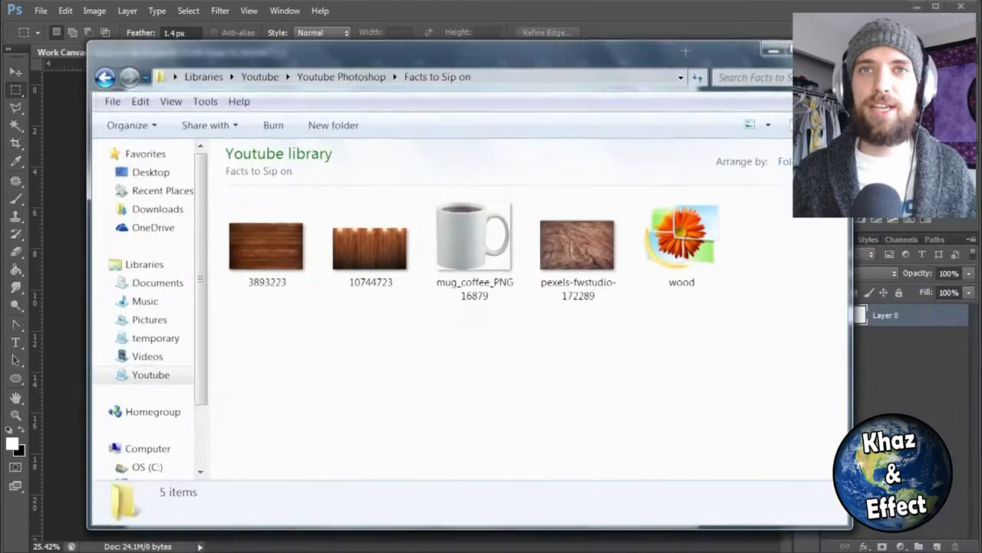
# - Open the Facts to Sip on folder and try placing the mug_coffee image, then cancel it
pyautogui.doubleClick(473, 263)
pyautogui.click(503, 51)
pyautogui.hotkey('alt', 'Tab')
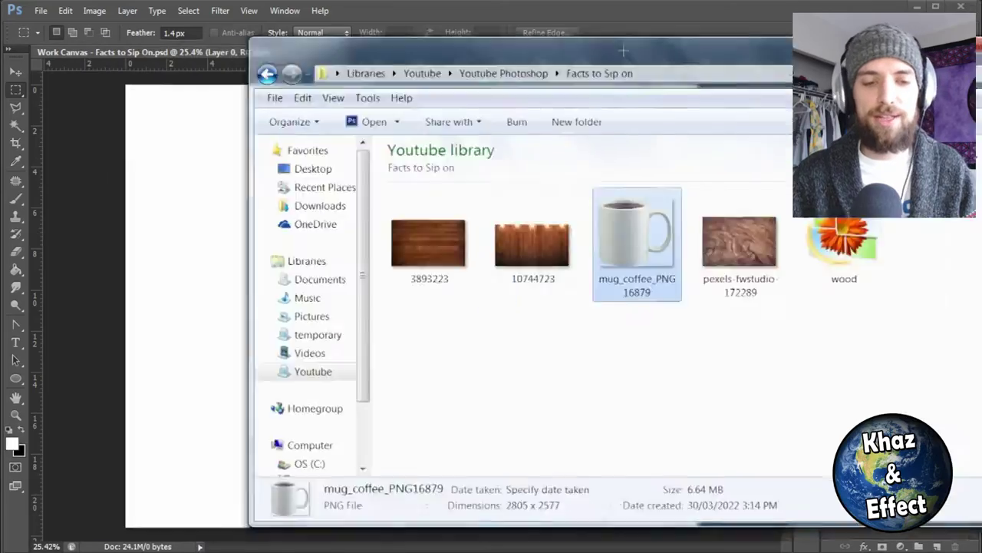
pyautogui.moveTo(636, 241); pyautogui.dragTo(614, 261)
pyautogui.moveTo(655, 85); pyautogui.dragTo(397, 299)
pyautogui.press('Escape')
pyautogui.click(283, 491)
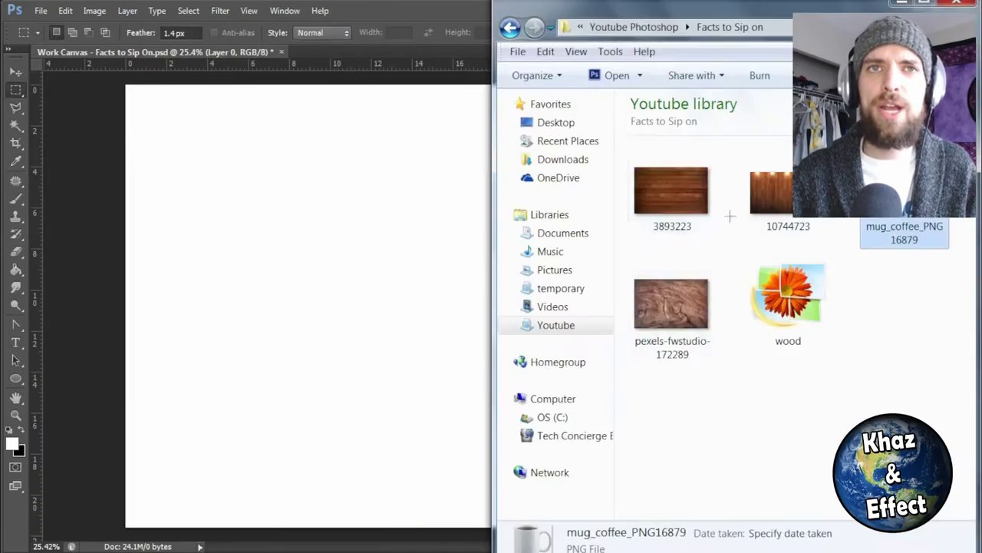
# - Place the pexels-fwstudio-172289 wood texture and stretch it to fill the whole canvas
pyautogui.moveTo(668, 306); pyautogui.dragTo(483, 330)
pyautogui.moveTo(698, 495); pyautogui.dragTo(701, 531)
pyautogui.moveTo(383, 178); pyautogui.dragTo(386, 181)
pyautogui.press('Return')
# - Start a new line of text on the canvas with the Type tool
pyautogui.press('m')
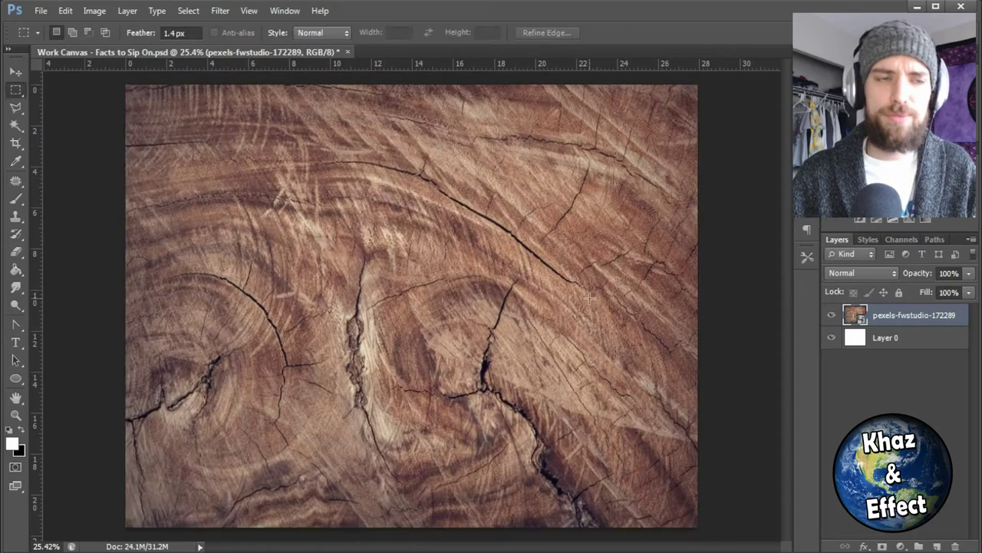
pyautogui.press('t')
pyautogui.click(302, 376)
# - Add a 'Facts To Sip On' title near the top-left with a stroke outline and drop shadow
pyautogui.write('Facts T')
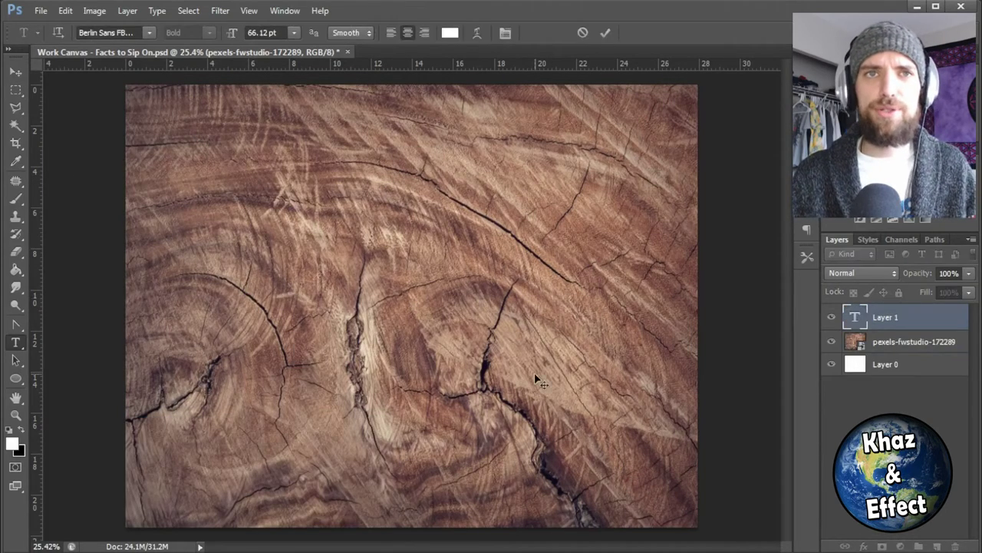
pyautogui.write('o Sip On')
pyautogui.moveTo(503, 230); pyautogui.dragTo(411, 173)
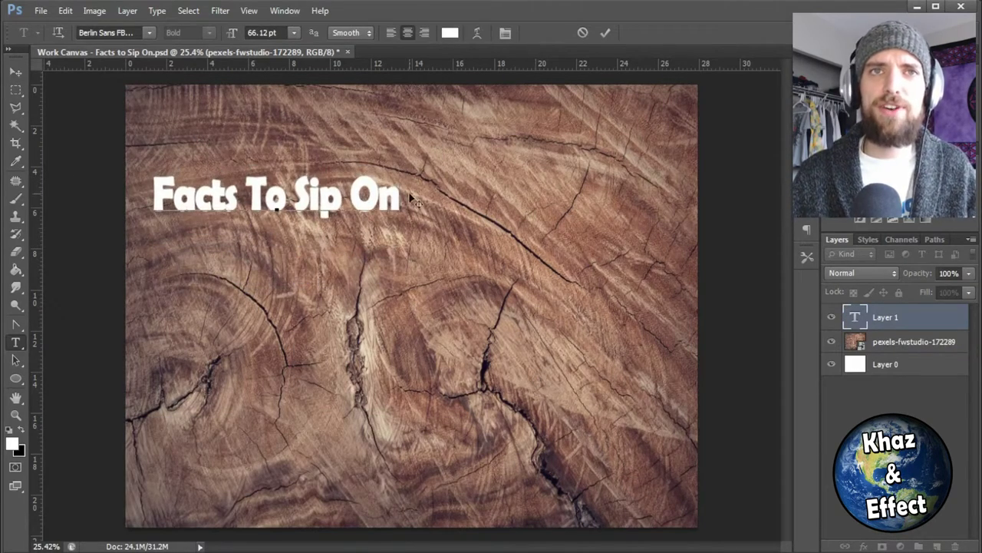
pyautogui.click(868, 321)
pyautogui.doubleClick(868, 321)
pyautogui.click(606, 136)
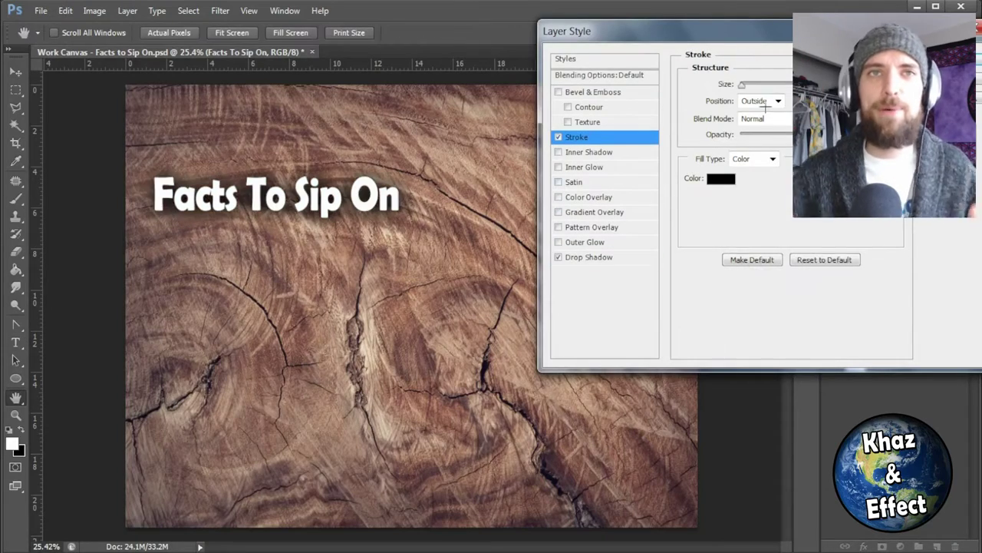
pyautogui.press('Return')
pyautogui.press('v')
pyautogui.moveTo(246, 160); pyautogui.dragTo(258, 163)
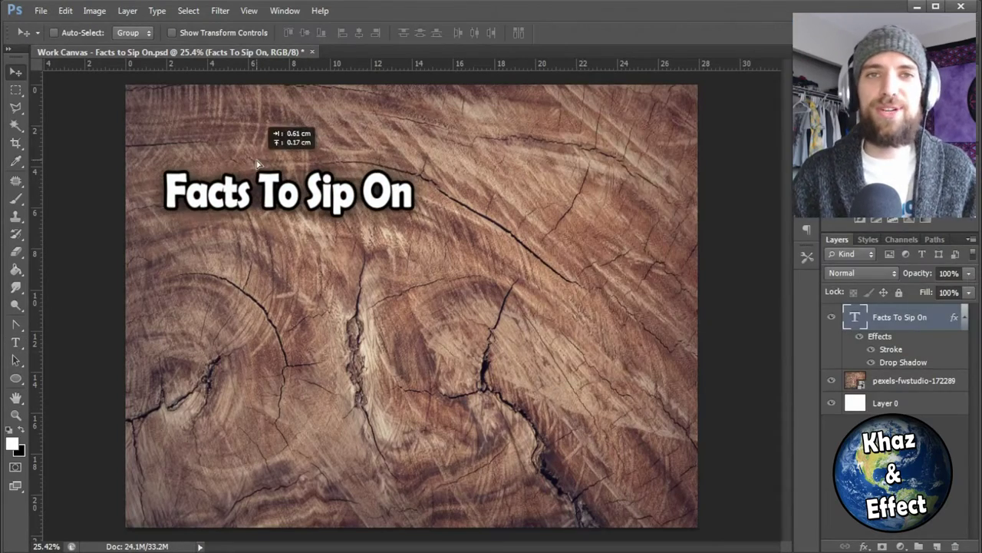
# - Duplicate the title layer, retype it as 'Khaz and Effect' and move it down the canvas
pyautogui.rightClick(926, 321)
pyautogui.click(767, 83)
pyautogui.press('Return')
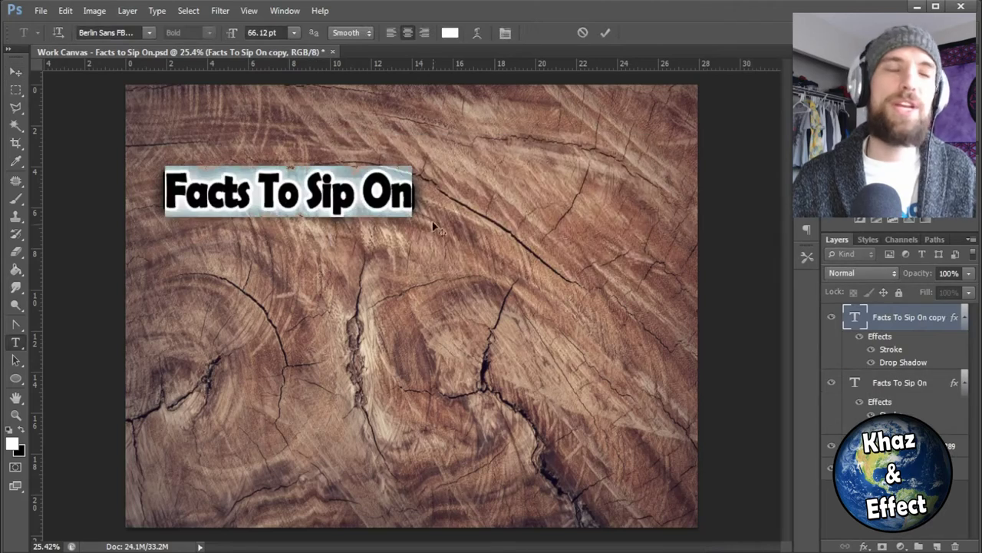
pyautogui.write('Khaz and Effect')
pyautogui.hotkey('ctrl', 'Return')
pyautogui.press('v')
pyautogui.moveTo(407, 143); pyautogui.dragTo(533, 360)
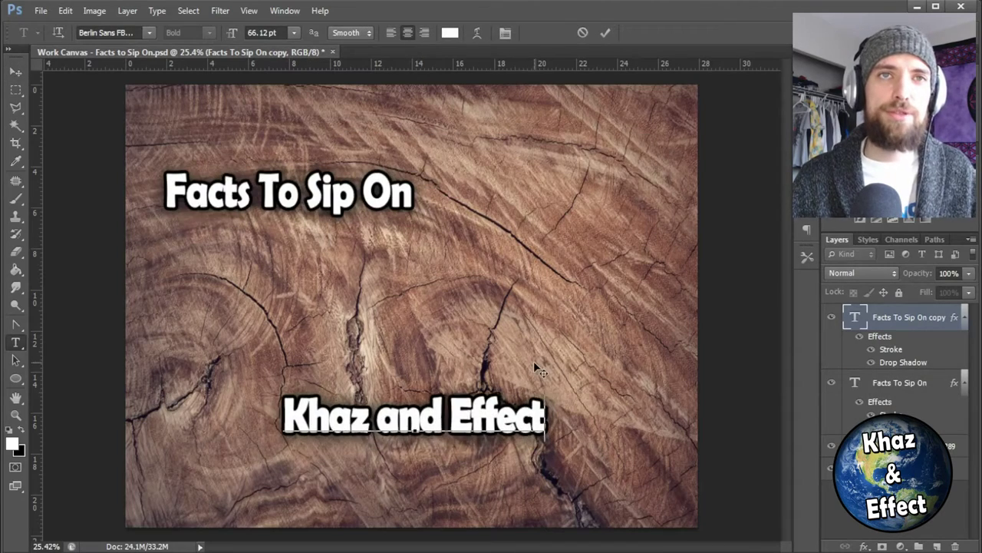
# - Lower the Facts To Sip On title slightly and scale the placed mug image down
pyautogui.click(858, 387)
pyautogui.moveTo(332, 146)
pyautogui.mouseDown()
pyautogui.moveTo(397, 135)
pyautogui.moveTo(335, 131)
pyautogui.moveTo(327, 156)
pyautogui.mouseUp()
pyautogui.click(850, 332)
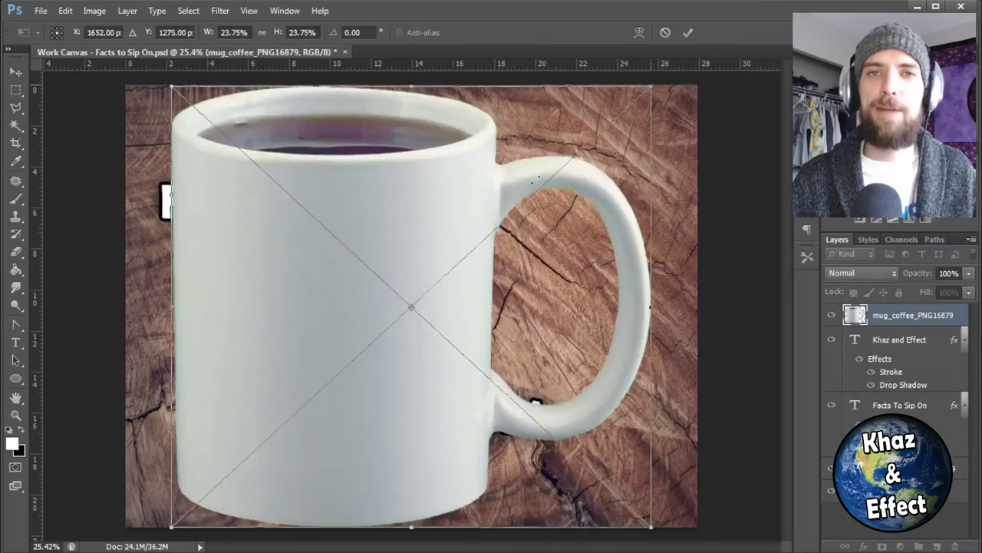
pyautogui.moveTo(658, 526); pyautogui.dragTo(568, 261)
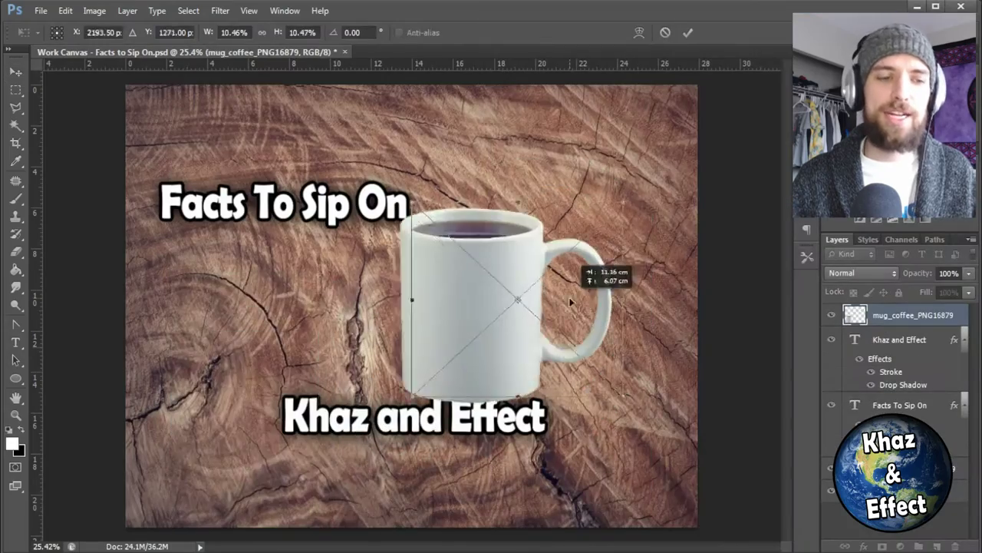
# - Place the globe logo from the Youtube Branding folder, shrunk onto the mug
pyautogui.press('Return')
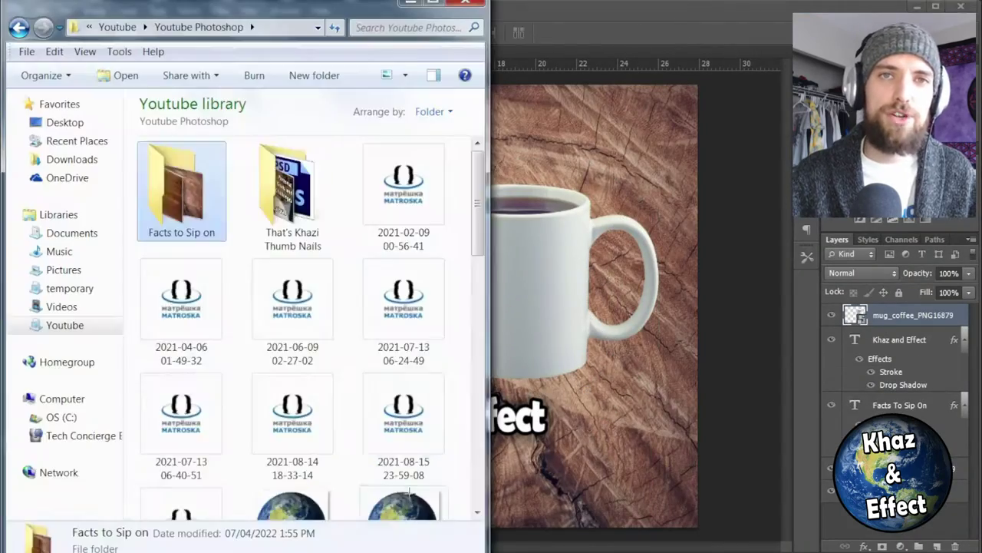
pyautogui.doubleClick(176, 197)
pyautogui.hotkey('alt', 'Up')
pyautogui.hotkey('alt', 'Up')
pyautogui.scroll(-3, 218, 294)
pyautogui.doubleClick(181, 184)
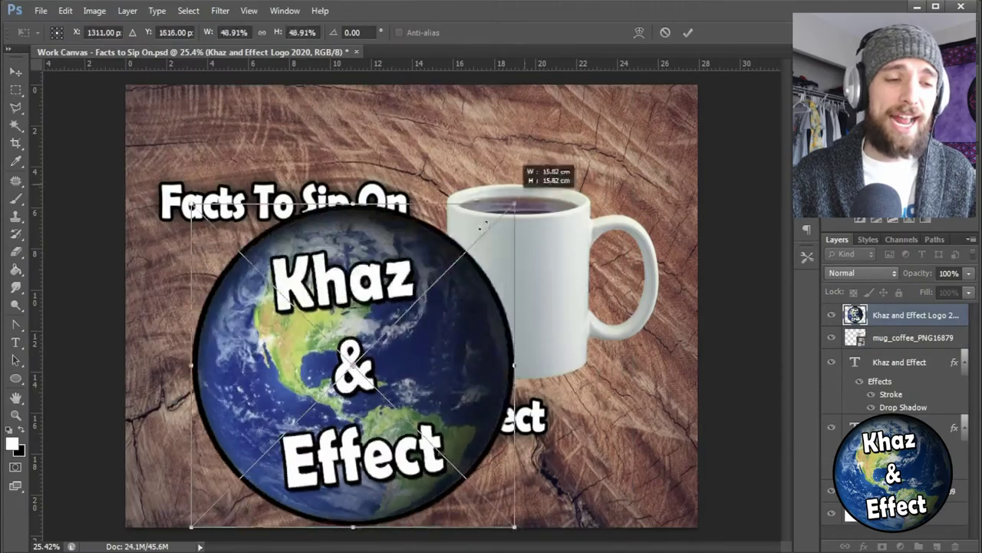
pyautogui.moveTo(513, 206); pyautogui.dragTo(545, 302)
pyautogui.press('Return')
# - Line up the Khaz and Effect and Facts To Sip On text on the left
pyautogui.click(898, 362)
pyautogui.moveTo(307, 264); pyautogui.dragTo(176, 203)
pyautogui.moveTo(312, 137); pyautogui.dragTo(312, 134)
pyautogui.moveTo(388, 332); pyautogui.dragTo(390, 397)
pyautogui.moveTo(384, 200); pyautogui.dragTo(385, 179)
# - Enlarge the mug with Free Transform and move it into place
pyautogui.hotkey('ctrl', 'r')
pyautogui.hotkey('ctrl', 't')
pyautogui.moveTo(584, 246); pyautogui.dragTo(606, 253)
pyautogui.moveTo(552, 322); pyautogui.dragTo(537, 309)
pyautogui.press('Return')
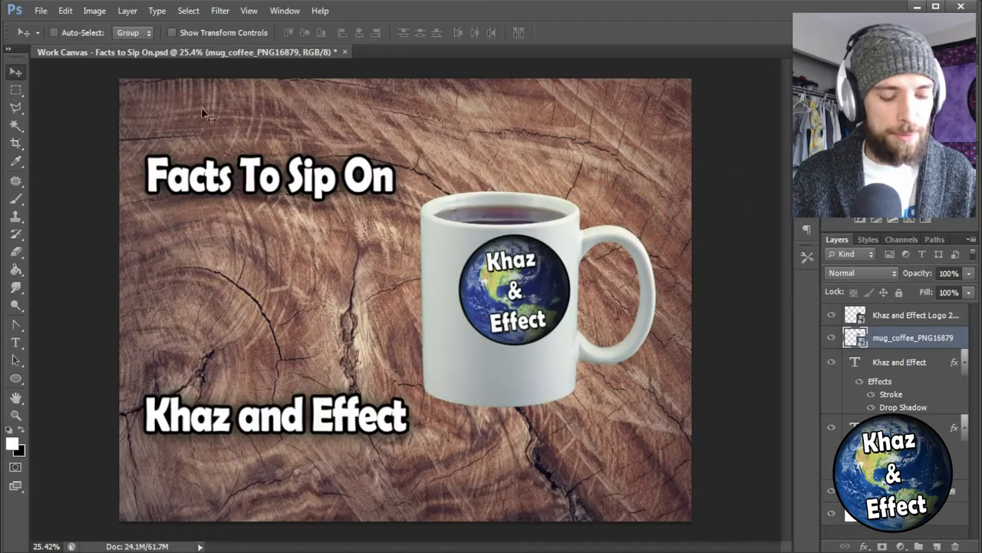
pyautogui.rightClick(119, 88)
pyautogui.click(249, 11)
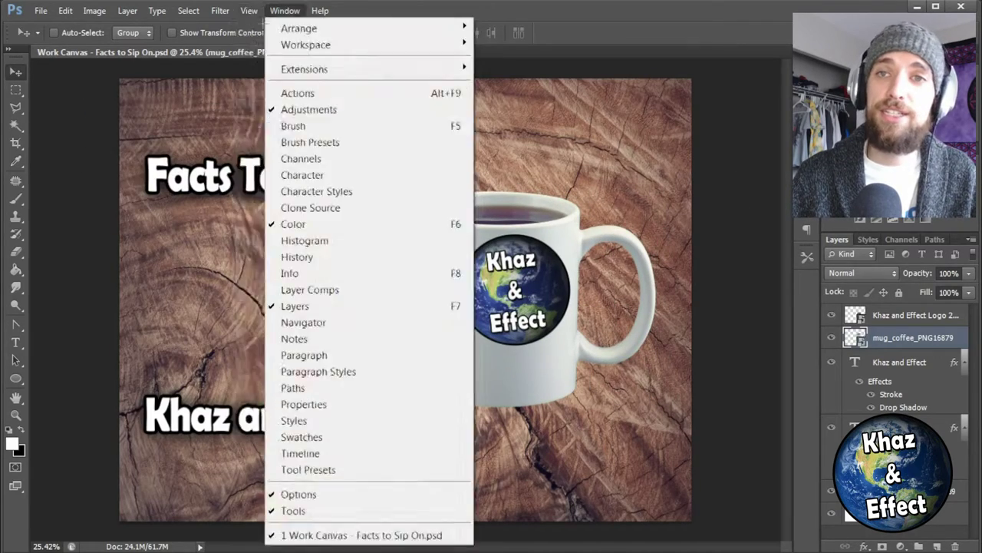
# - Nudge the mug right and scale the logo larger, lower on the mug front
pyautogui.click(286, 290)
pyautogui.moveTo(418, 111); pyautogui.dragTo(446, 122)
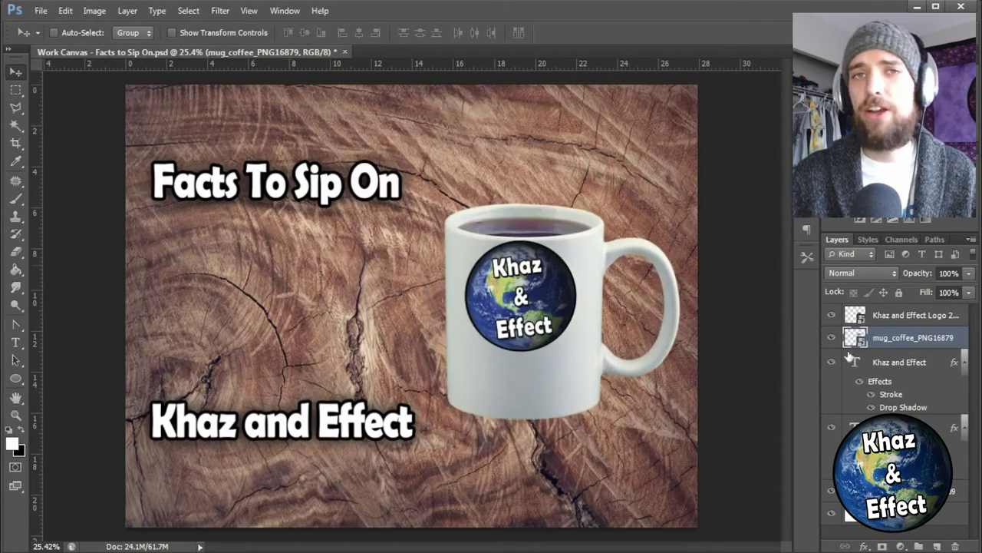
pyautogui.hotkey('alt', ']')
pyautogui.moveTo(529, 300); pyautogui.dragTo(564, 316)
pyautogui.hotkey('ctrl', 't')
pyautogui.moveTo(577, 257); pyautogui.dragTo(587, 255)
pyautogui.moveTo(534, 325); pyautogui.dragTo(544, 336)
pyautogui.press('Return')
# - Give the mug layer a drop shadow, black outline stroke and bevel
pyautogui.doubleClick(855, 337)
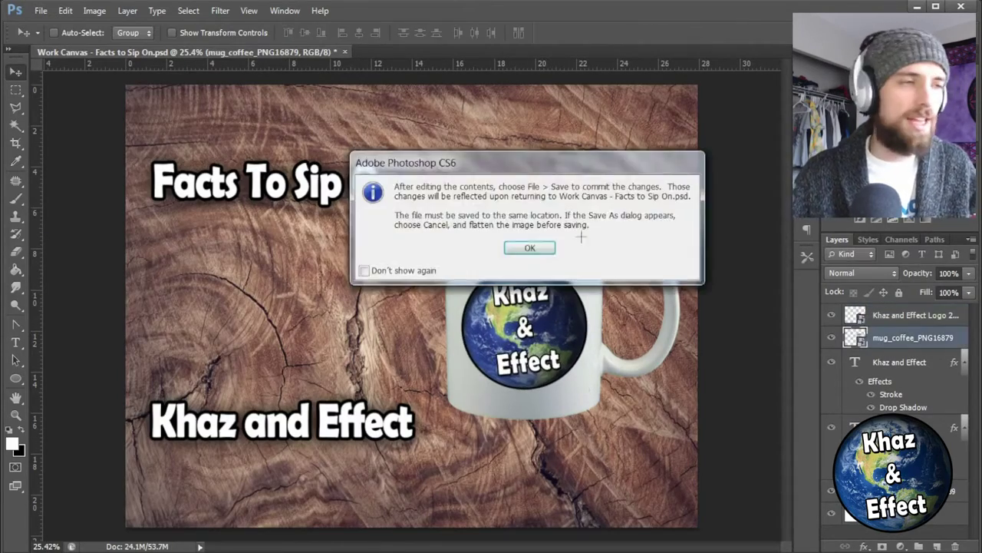
pyautogui.press('Return')
pyautogui.doubleClick(943, 330)
pyautogui.click(588, 256)
pyautogui.click(606, 137)
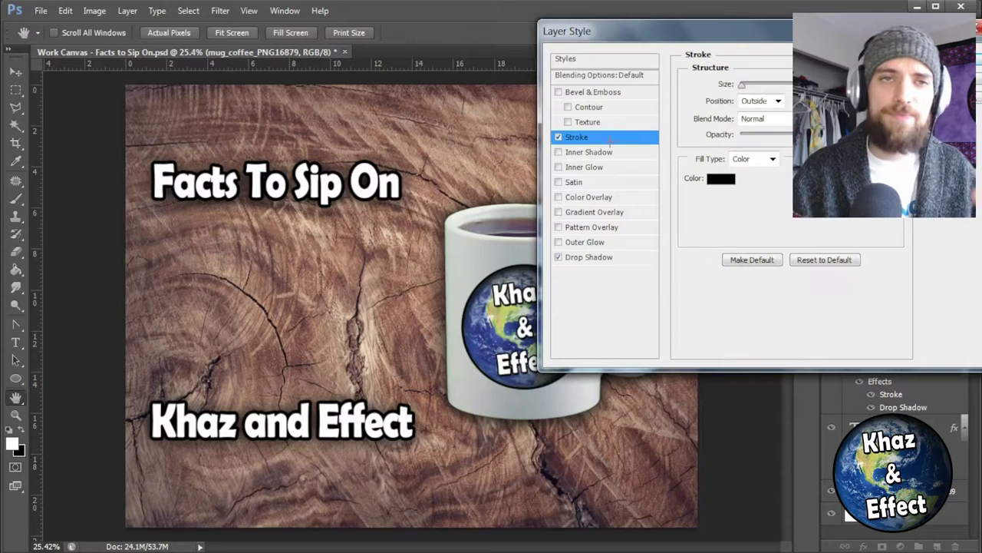
pyautogui.click(559, 92)
pyautogui.press('Return')
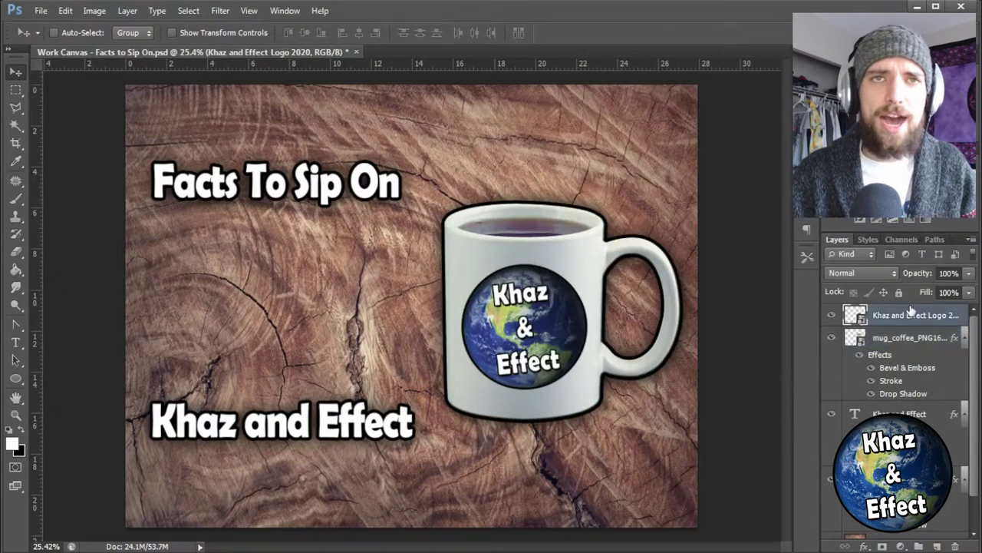
# - Add a bevel and outline stroke to the logo and move it slightly up
pyautogui.doubleClick(910, 309)
pyautogui.click(638, 258)
pyautogui.click(559, 92)
pyautogui.click(606, 137)
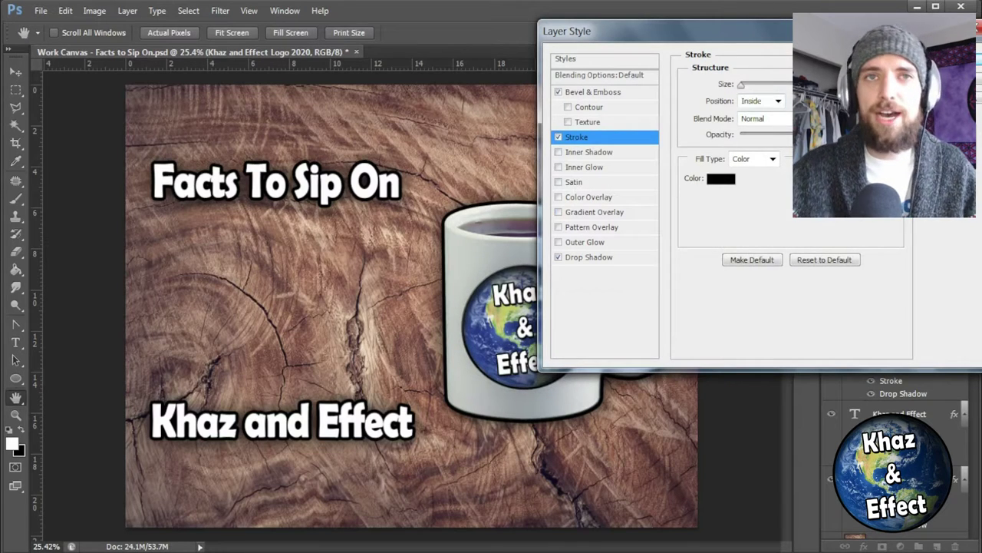
pyautogui.press('Return')
pyautogui.moveTo(548, 339)
pyautogui.mouseDown()
pyautogui.moveTo(551, 304)
pyautogui.moveTo(545, 328)
pyautogui.mouseUp()
# - Review the mug's stroke settings and move the Facts To Sip On title down
pyautogui.doubleClick(954, 389)
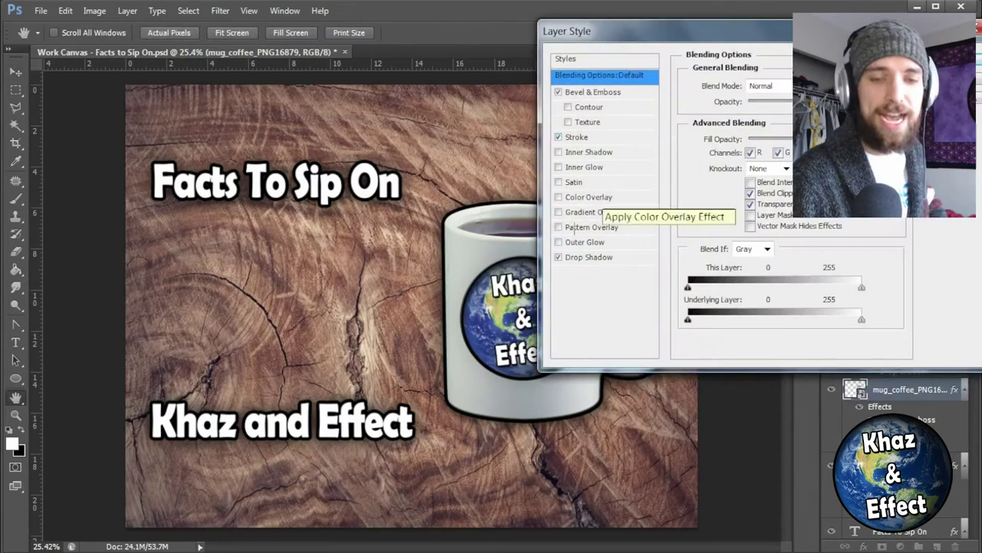
pyautogui.click(577, 137)
pyautogui.press('Return')
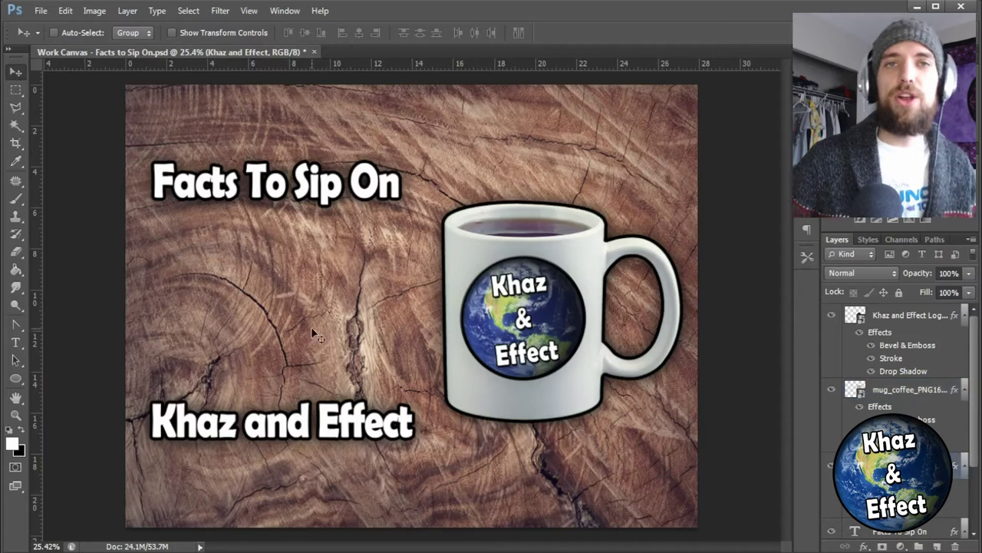
pyautogui.moveTo(316, 184); pyautogui.dragTo(366, 220)
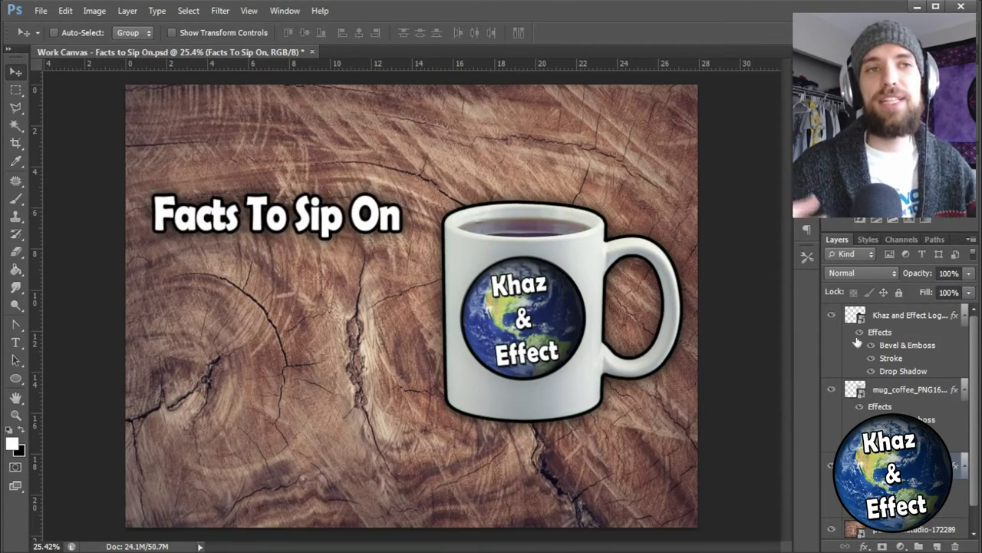
# - Duplicate the Facts To Sip On title and move the copy below the original
pyautogui.doubleClick(366, 220)
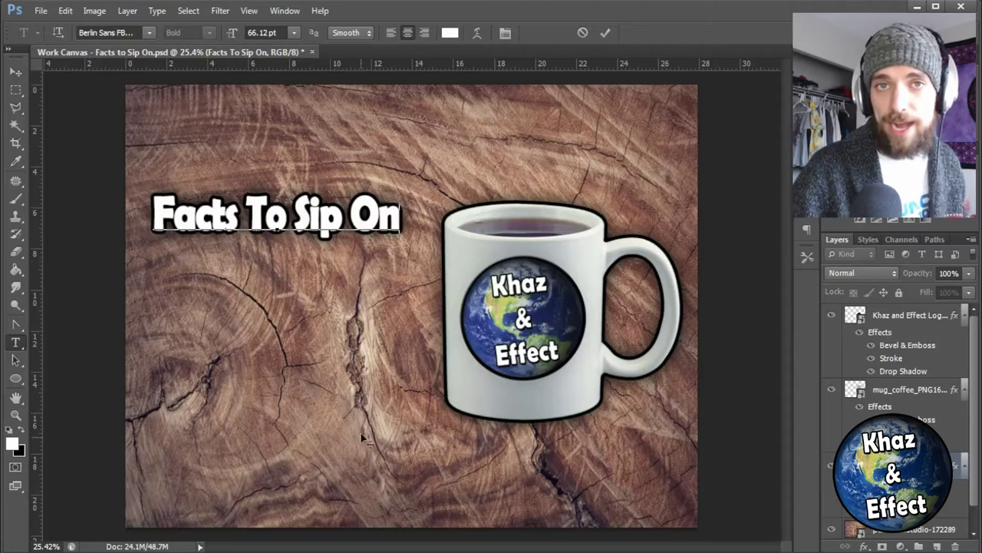
pyautogui.hotkey('ctrl', 'Return')
pyautogui.rightClick(905, 464)
pyautogui.click(778, 95)
pyautogui.press('Return')
pyautogui.moveTo(276, 215); pyautogui.dragTo(276, 337)
# - Replace the copy's text with '#1' at a 73 pt font size
pyautogui.press('t')
pyautogui.click(275, 341)
pyautogui.hotkey('ctrl', 'a')
pyautogui.write('#1')
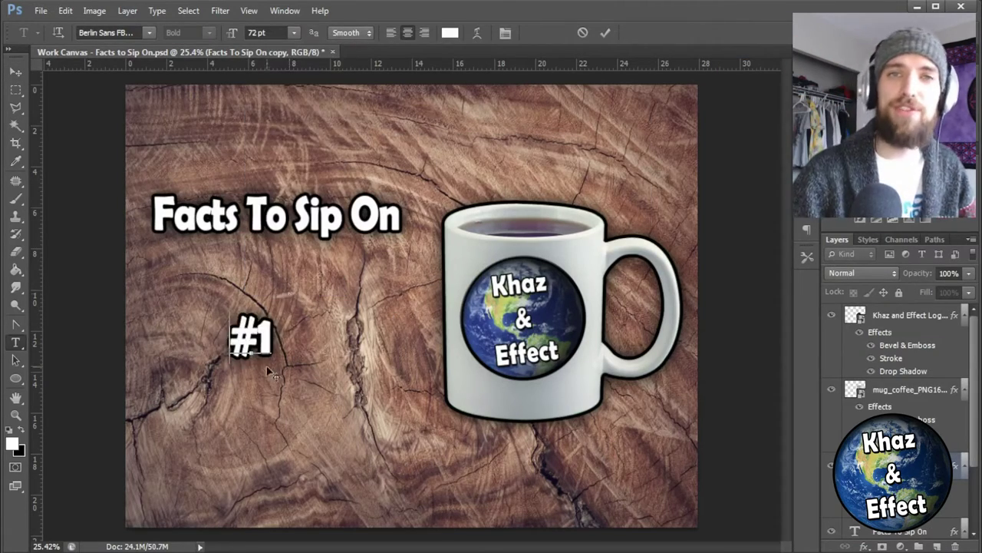
pyautogui.scroll(20, 265, 32)
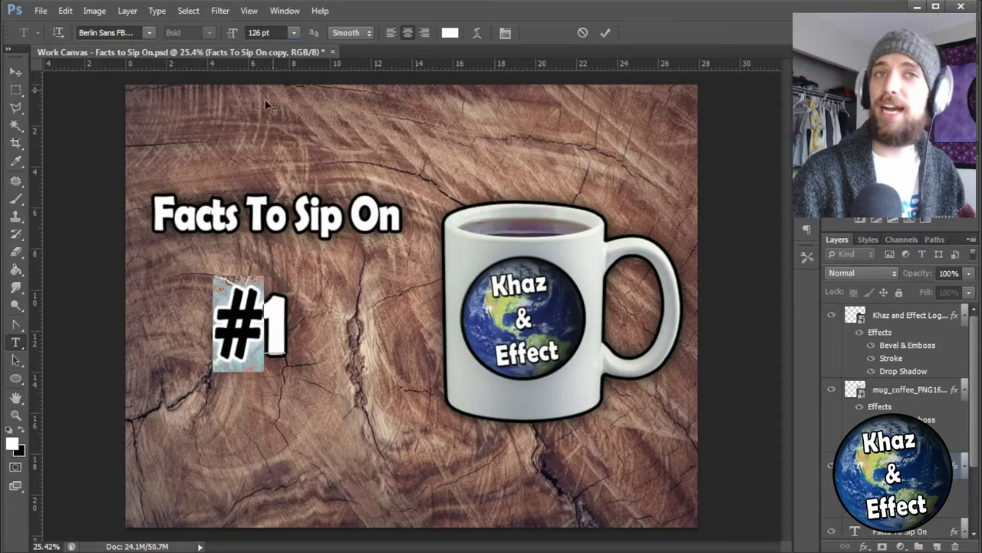
pyautogui.scroll(-20, 261, 32)
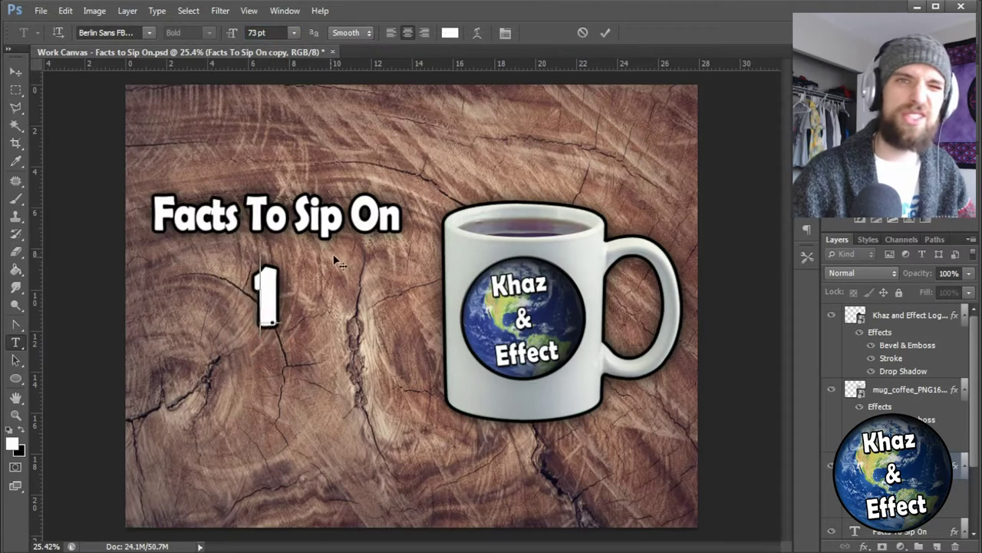
pyautogui.hotkey('ctrl', 'Return')
pyautogui.press('m')
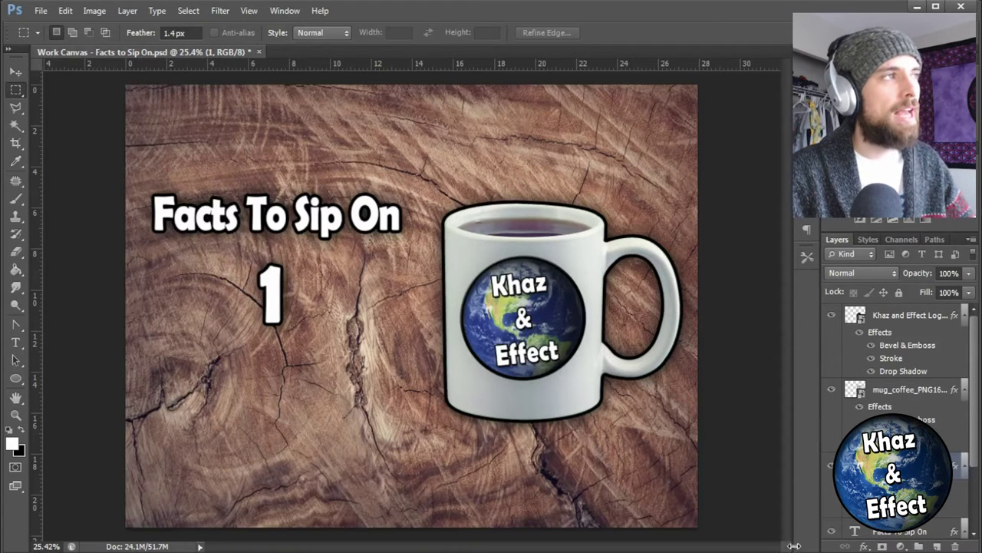
# - Duplicate the title layer for a new bottom text line
pyautogui.click(40, 11)
pyautogui.click(54, 26)
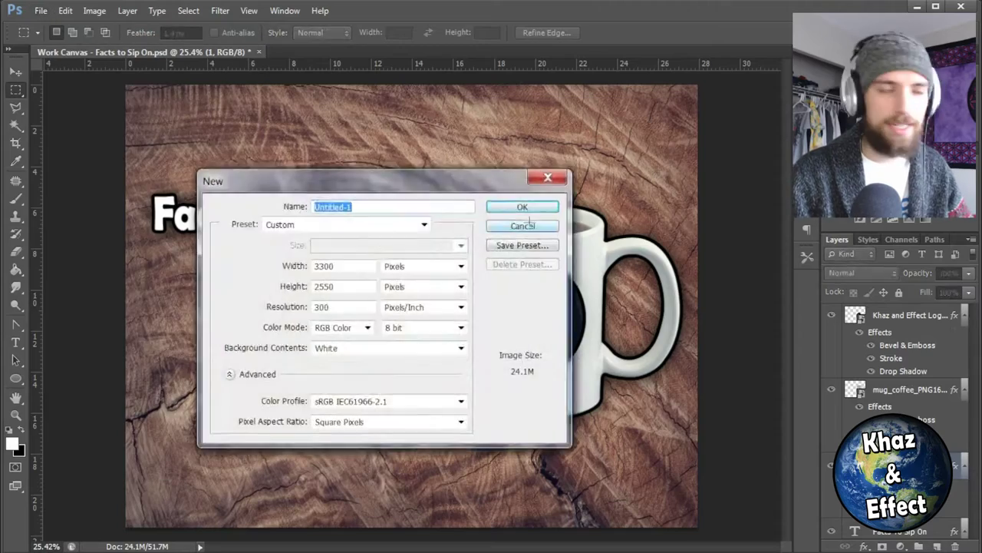
pyautogui.click(527, 223)
pyautogui.rightClick(906, 315)
pyautogui.rightClick(898, 530)
pyautogui.click(785, 51)
pyautogui.press('Return')
# - Retype the copy as 'The Truth About Coton Candy' and move it to the canvas bottom
pyautogui.doubleClick(854, 420)
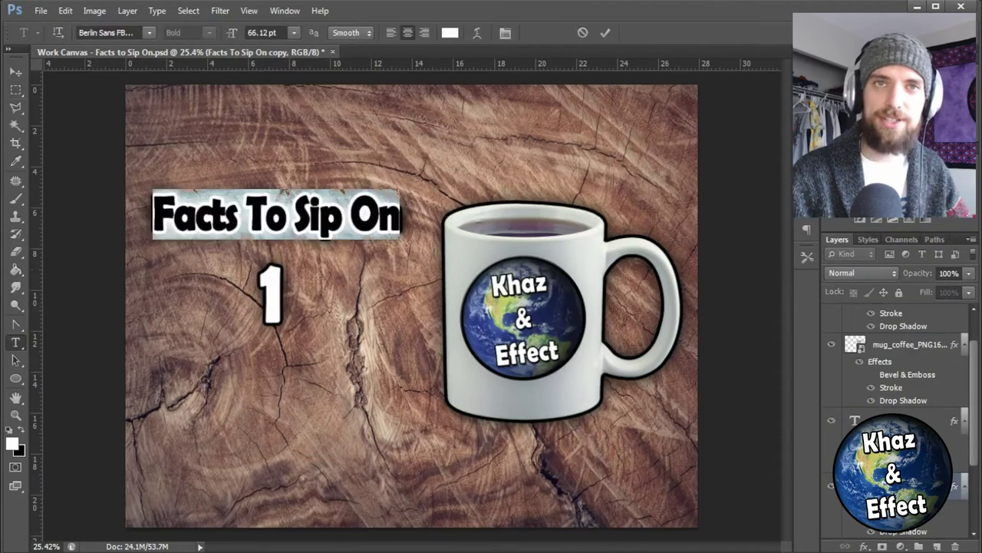
pyautogui.write('The Truth About Coton Ca')
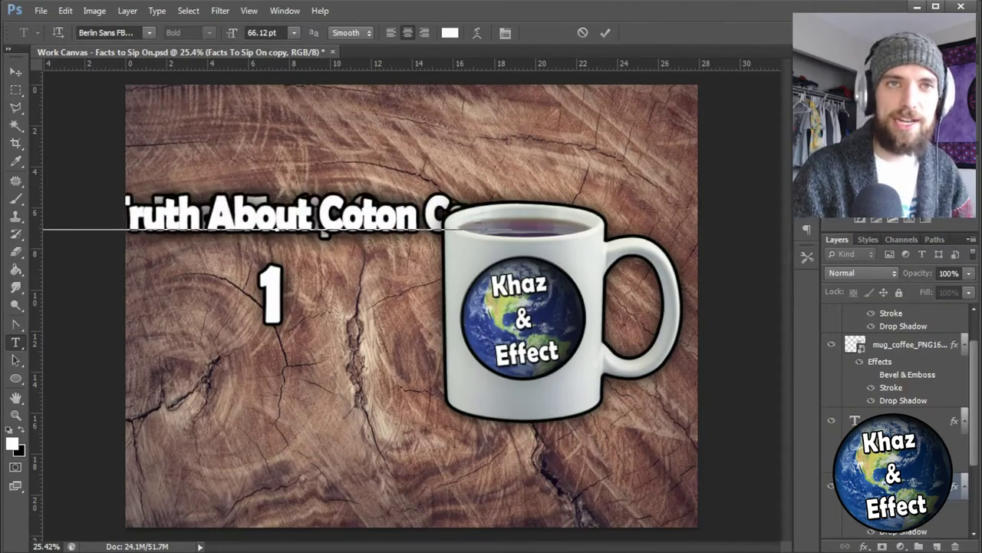
pyautogui.moveTo(495, 436); pyautogui.dragTo(544, 394)
pyautogui.moveTo(453, 361); pyautogui.dragTo(439, 386)
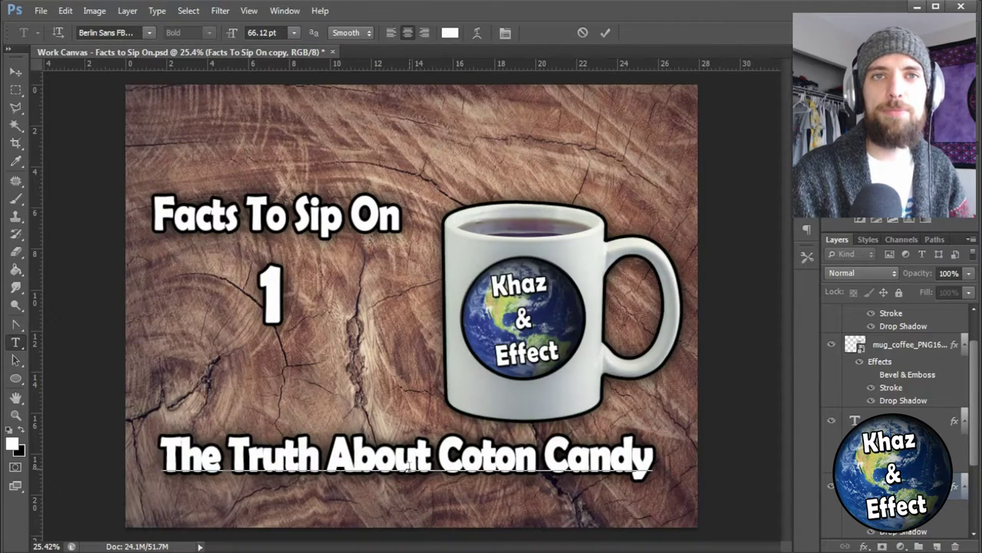
pyautogui.click(910, 343)
# - Raise the mug and logo layers together slightly, then reopen the bottom title's character settings
pyautogui.press('v')
pyautogui.scroll(1, 898, 361)
pyautogui.keyDown('shift'); pyautogui.click(910, 315); pyautogui.keyUp('shift')
pyautogui.moveTo(536, 389); pyautogui.dragTo(545, 361)
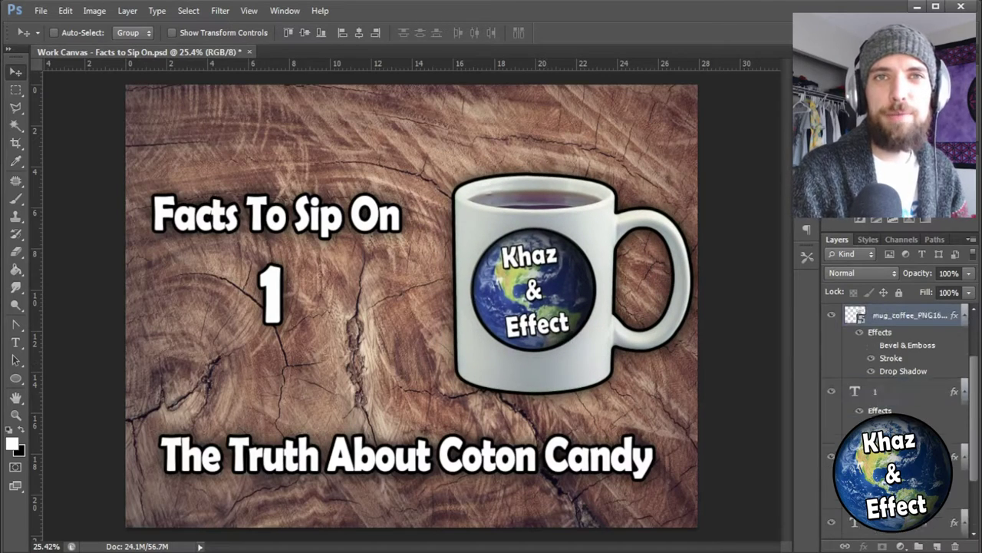
pyautogui.doubleClick(568, 455)
pyautogui.click(806, 203)
# - Set the title's letter spacing to -45 and its horizontal scale to 92%
pyautogui.click(748, 255)
pyautogui.write('-25')
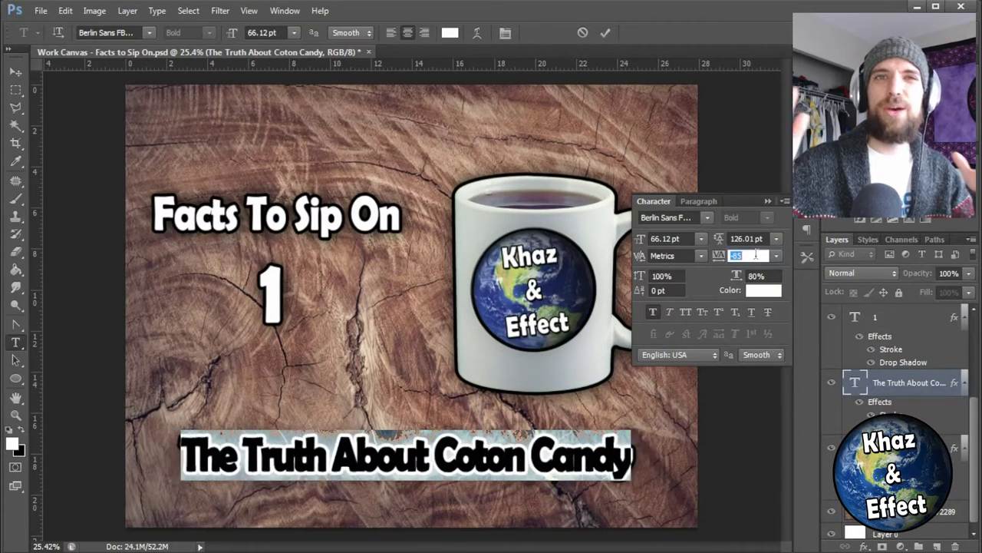
pyautogui.press('Return')
pyautogui.write('-45')
pyautogui.press('Return')
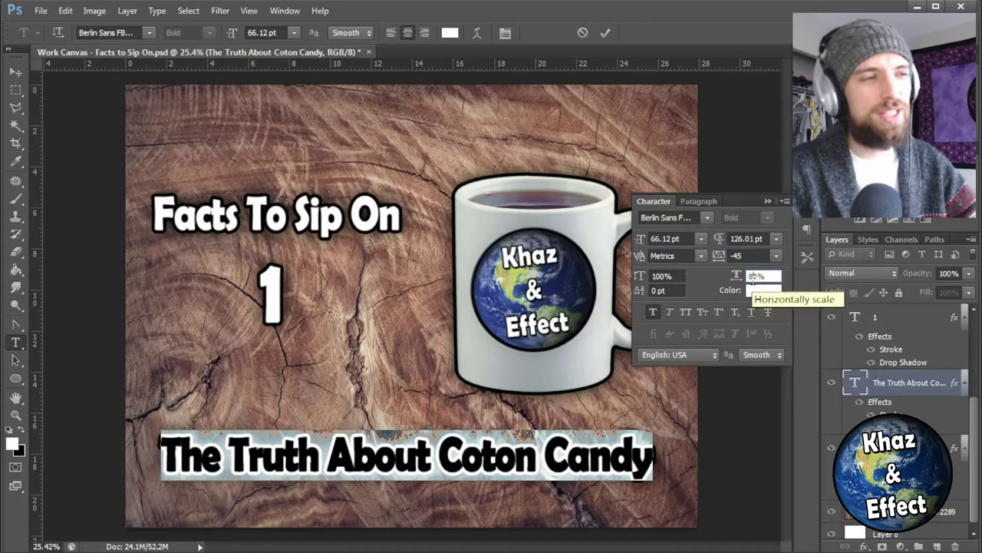
pyautogui.write('92')
pyautogui.press('Return')
pyautogui.hotkey('alt', 'Left')
# - Try resetting the character settings with 39 pt white text, then undo to the earlier styling
pyautogui.click(784, 201)
pyautogui.click(836, 486)
pyautogui.write('39')
pyautogui.press('Return')
pyautogui.click(449, 32)
pyautogui.click(476, 160)
pyautogui.click(772, 166)
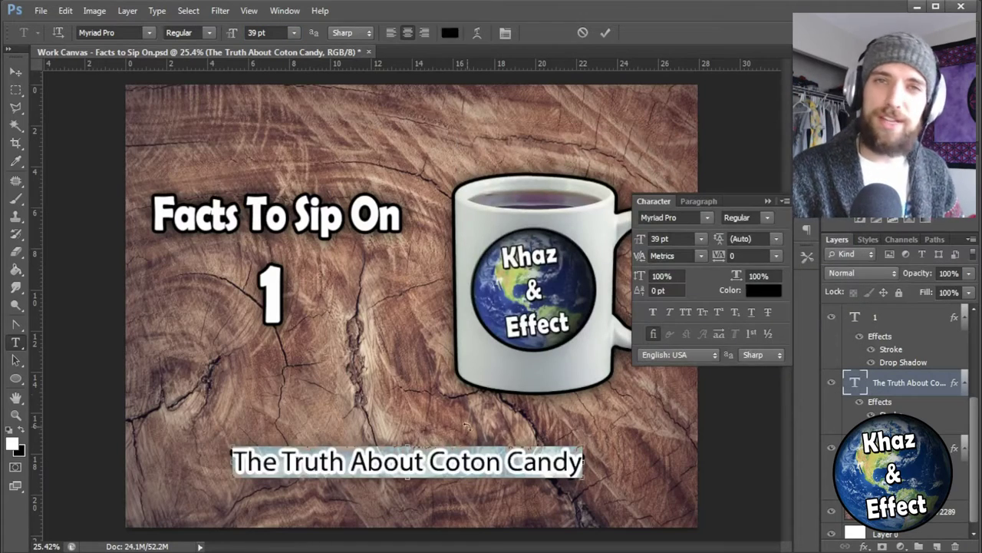
pyautogui.hotkey('ctrl', 'alt', 'z')
pyautogui.hotkey('ctrl', 'alt', 'z')
pyautogui.hotkey('ctrl', 'alt', 'z')
pyautogui.hotkey('ctrl', 'alt', 'z')
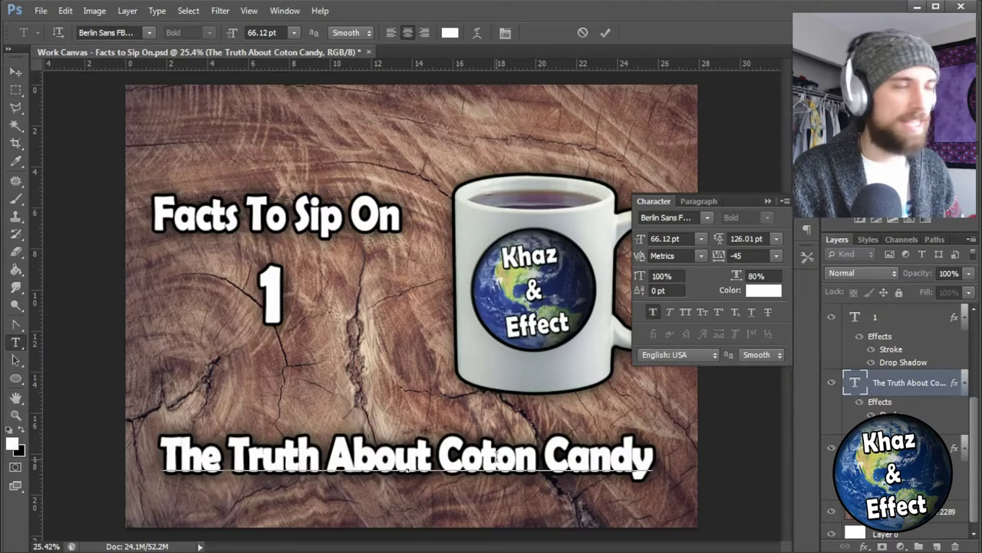
# - Commit the title edit and nudge the title slightly up and left
pyautogui.hotkey('ctrl', 'a')
pyautogui.click(757, 275)
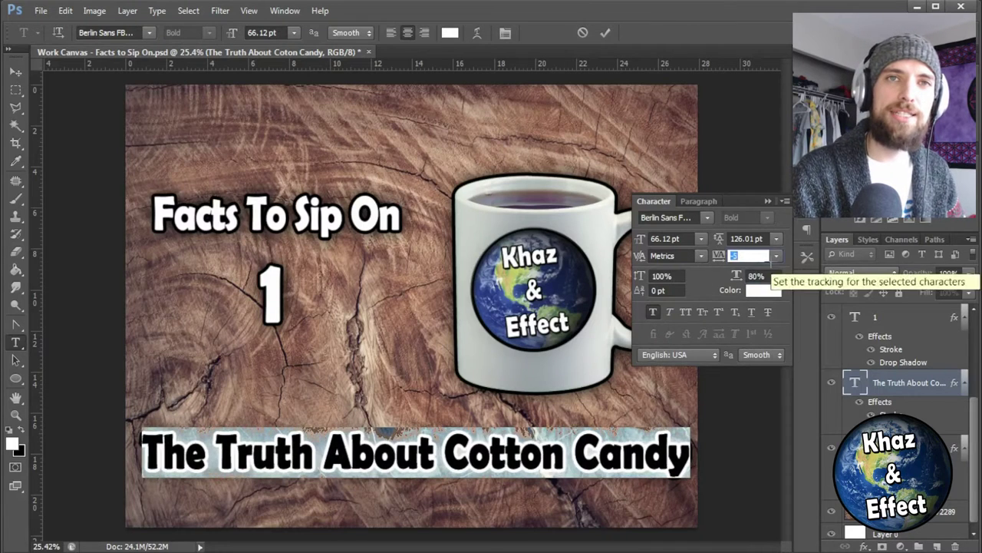
pyautogui.hotkey('ctrl', 'Return')
pyautogui.moveTo(385, 404); pyautogui.dragTo(381, 398)
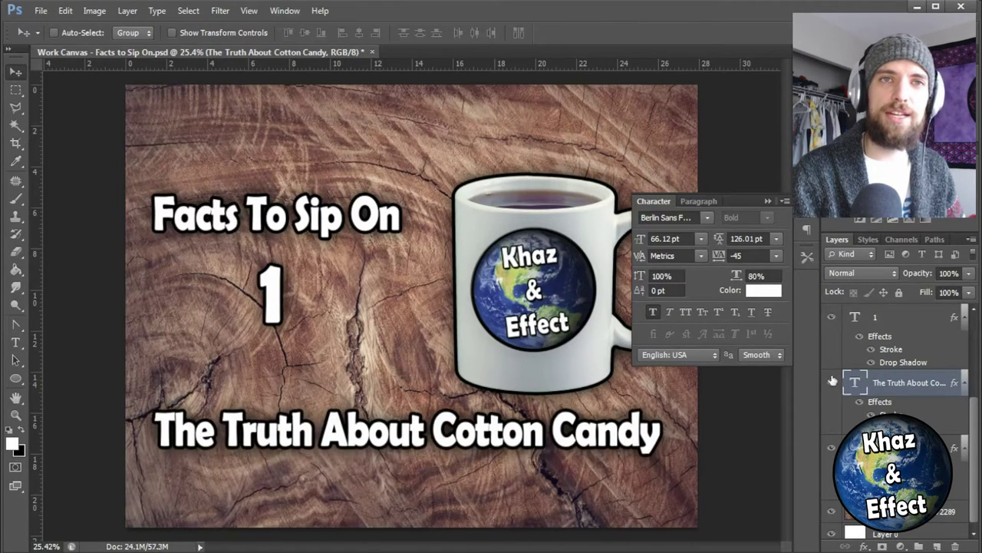
# - Rewrite the bottom title to read 'Cotton Candy Conspiracy'
pyautogui.doubleClick(854, 382)
pyautogui.write('Cotton Candy Conspiracy')
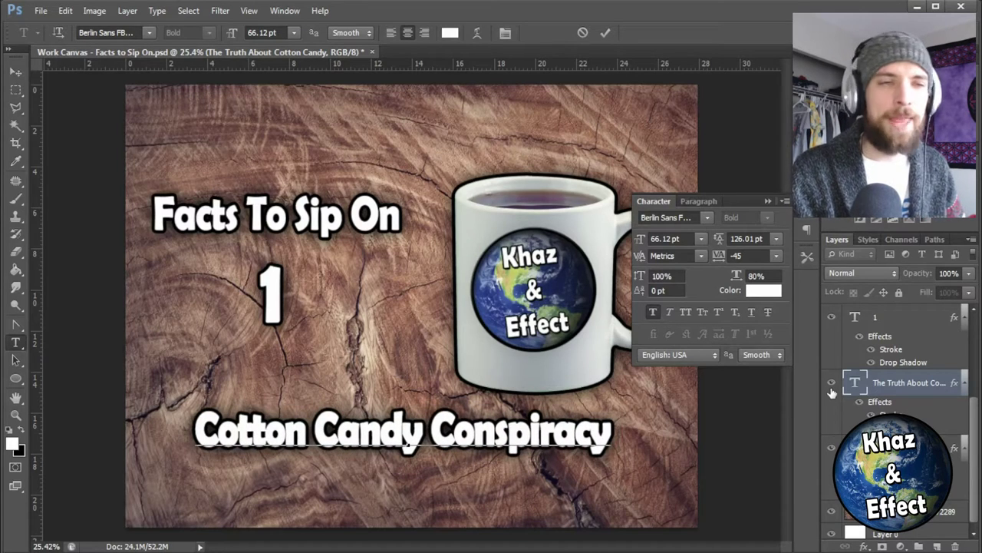
pyautogui.hotkey('ctrl', 'a')
pyautogui.scroll(14, 262, 32)
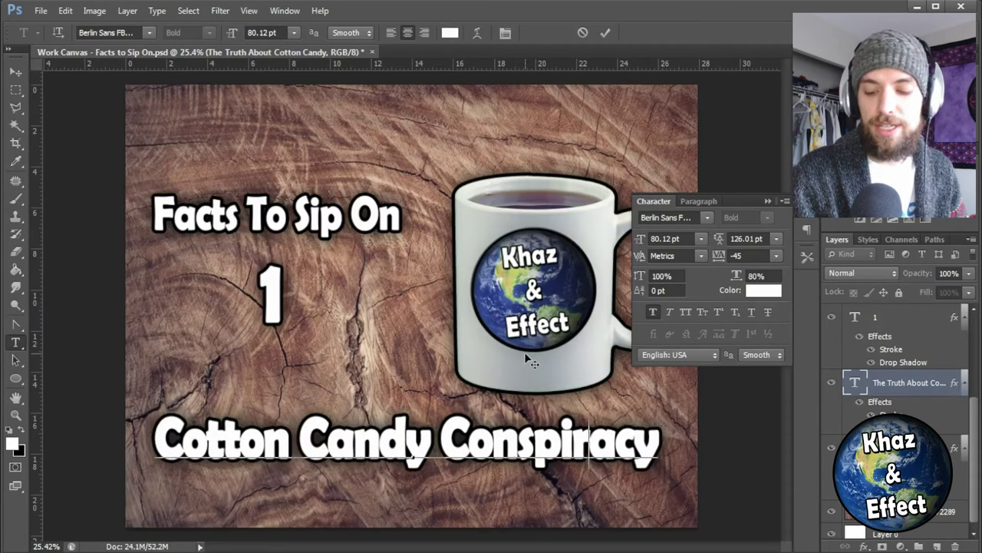
# - Try splitting 'Facts To Sip On' onto two lines and moving it, then undo those changes
pyautogui.doubleClick(854, 447)
pyautogui.click(301, 215)
pyautogui.press('Return')
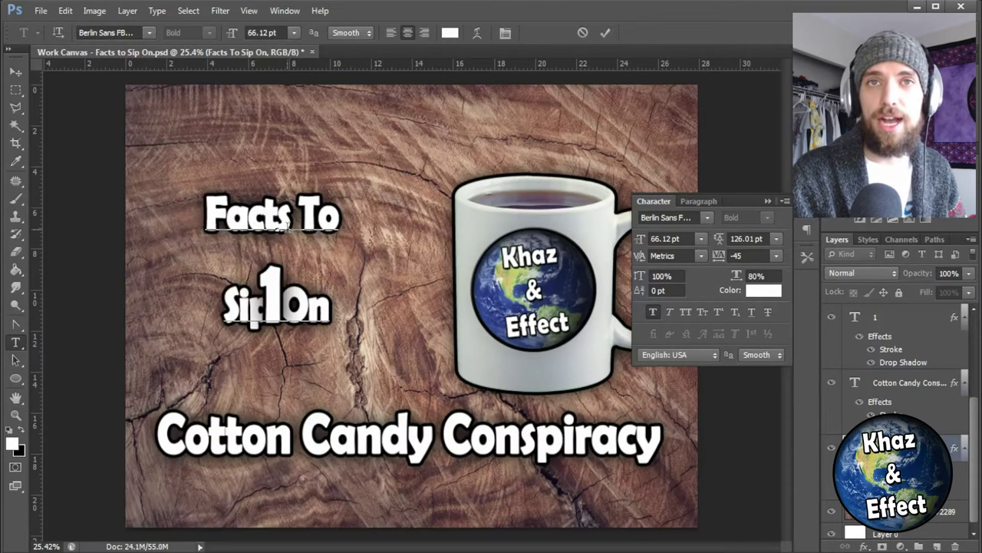
pyautogui.moveTo(270, 219); pyautogui.dragTo(356, 188)
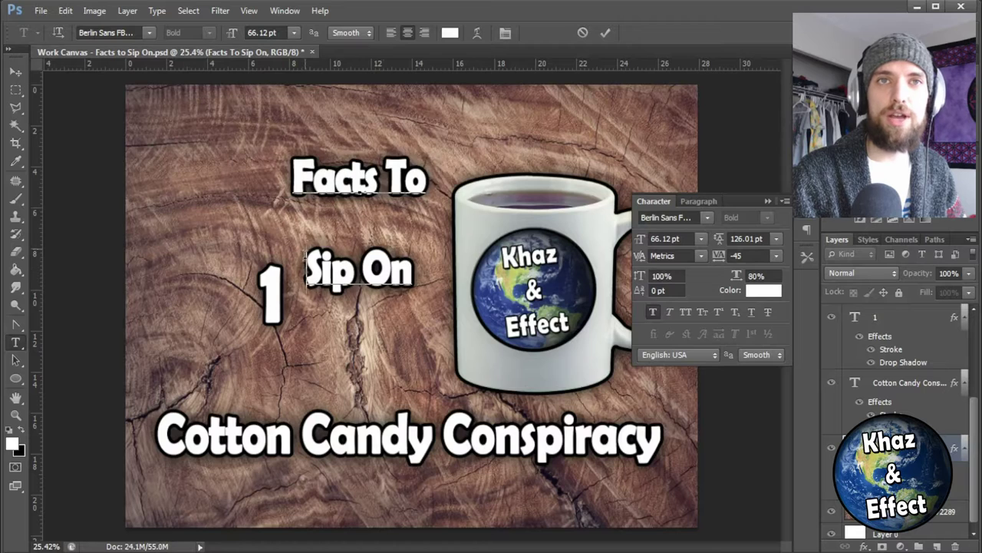
pyautogui.hotkey('ctrl', 'z')
pyautogui.hotkey('ctrl', 'z')
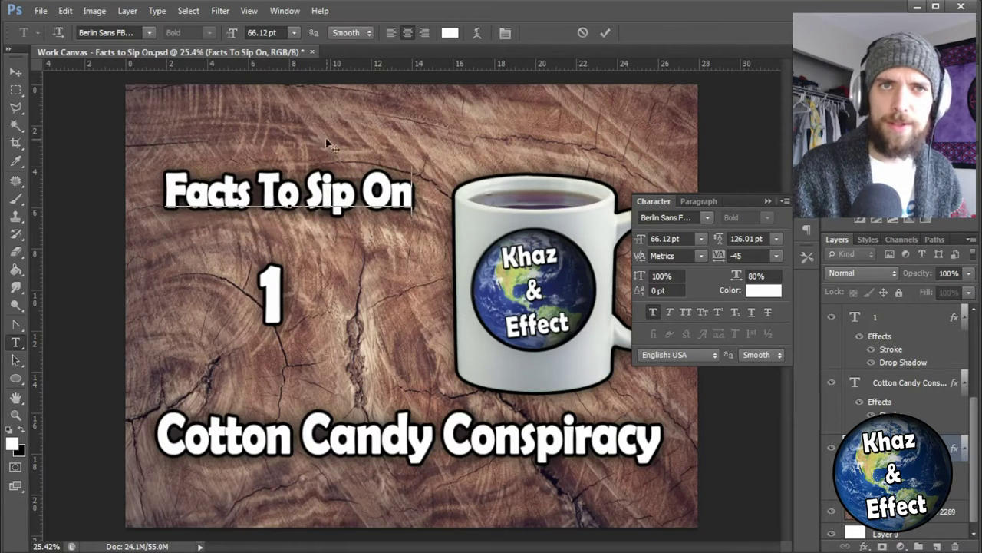
pyautogui.hotkey('ctrl', 'z')
pyautogui.hotkey('ctrl', 'z')
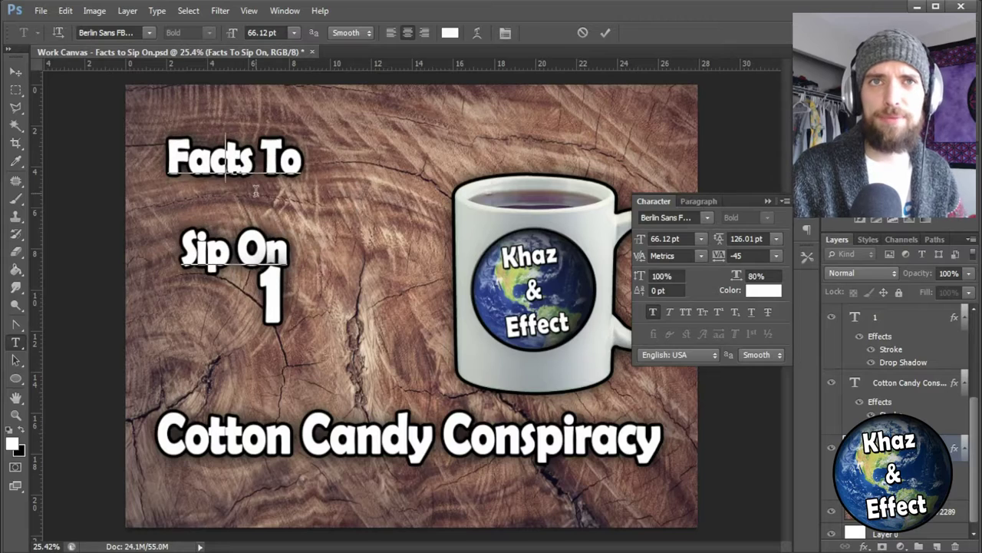
pyautogui.hotkey('ctrl', 'z')
pyautogui.hotkey('ctrl', 'z')
pyautogui.hotkey('ctrl', 'z')
pyautogui.hotkey('ctrl', 'z')
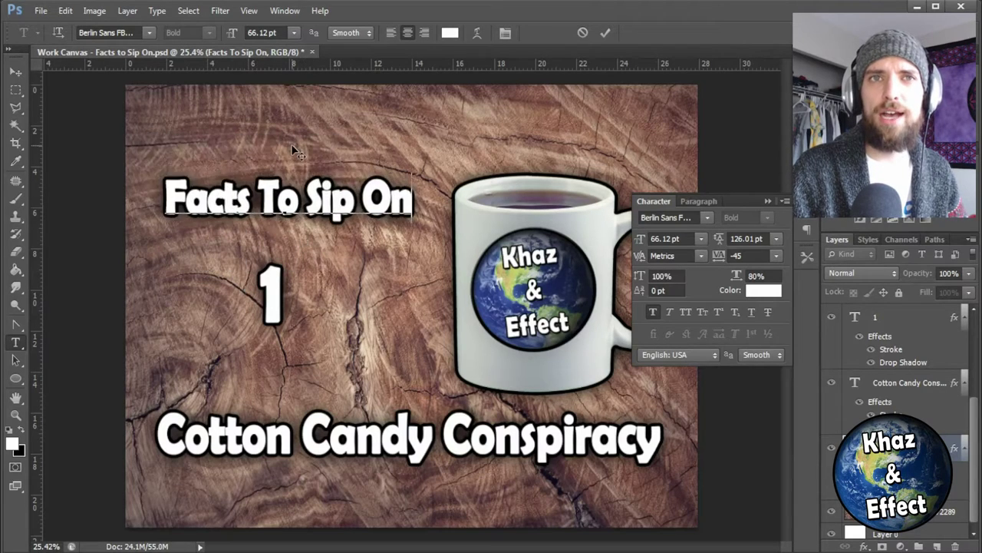
pyautogui.hotkey('ctrl', 'z')
# - Shift all the artwork down about 45 px and select the 'Facts To Sip On' layer
pyautogui.press('v')
pyautogui.hotkey('ctrl', 'alt', 'a')
pyautogui.moveTo(568, 184); pyautogui.dragTo(573, 215)
pyautogui.click(767, 201)
pyautogui.keyDown('ctrl'); pyautogui.click(404, 173); pyautogui.keyUp('ctrl')
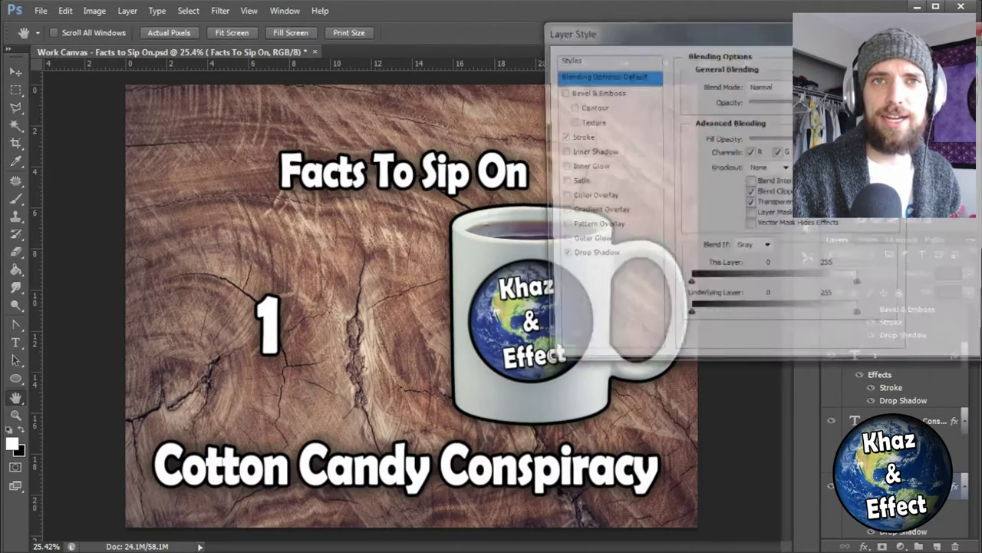
# - Place 'Facts To Sip On' at the top centre and move the mug and logo to the centre
pyautogui.moveTo(405, 172); pyautogui.dragTo(423, 161)
pyautogui.press('t')
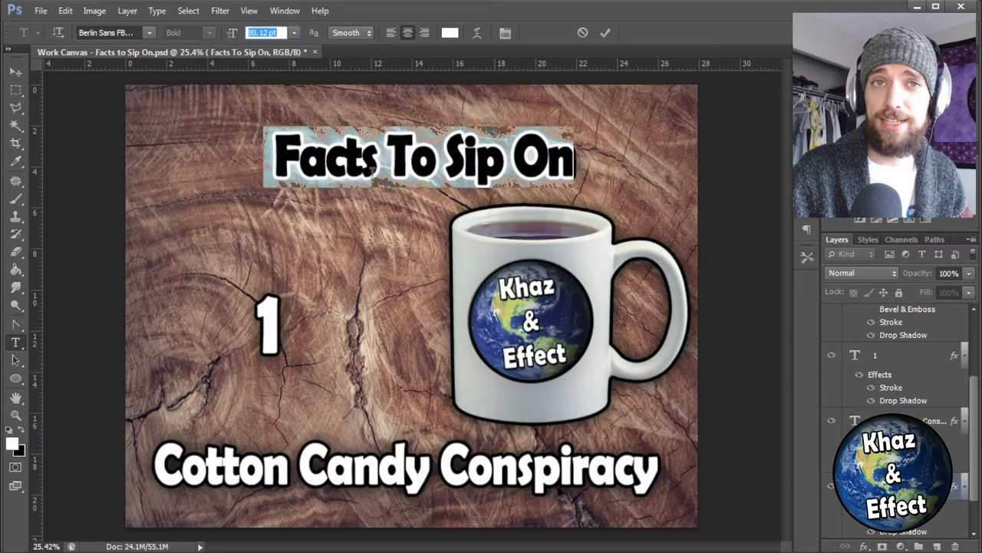
pyautogui.click(441, 113)
pyautogui.moveTo(441, 112); pyautogui.dragTo(436, 110)
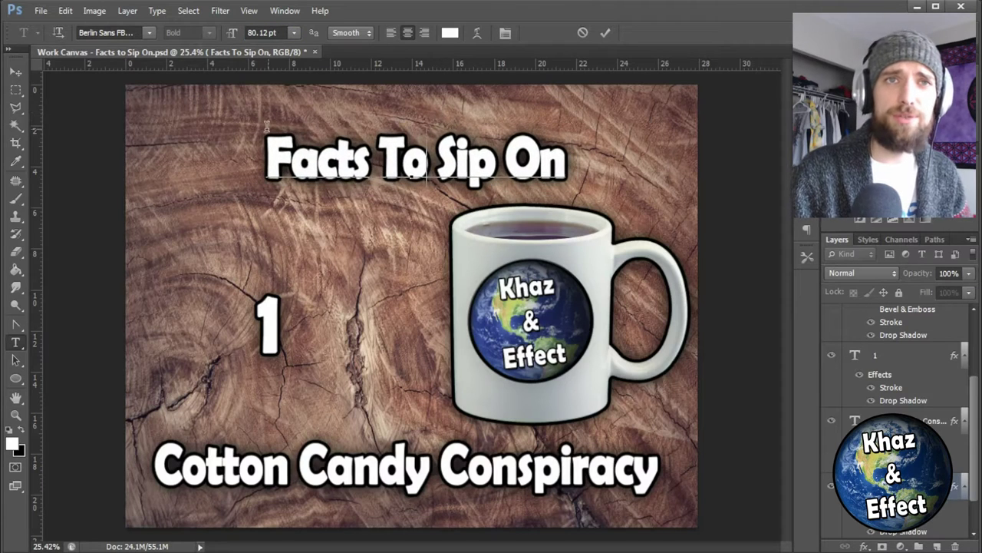
pyautogui.moveTo(552, 106); pyautogui.dragTo(551, 102)
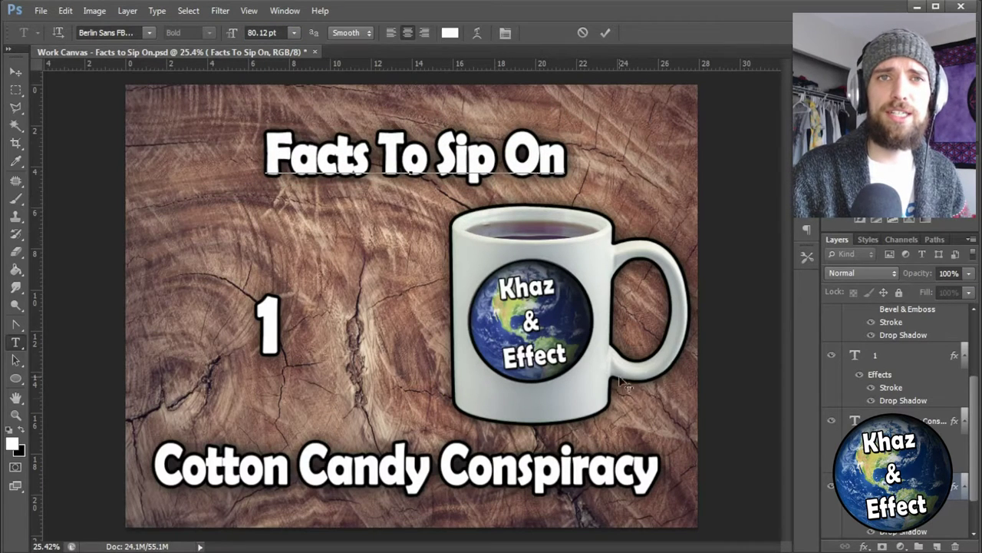
pyautogui.hotkey('ctrl', 'Return')
pyautogui.press('v')
pyautogui.moveTo(602, 278); pyautogui.dragTo(484, 280)
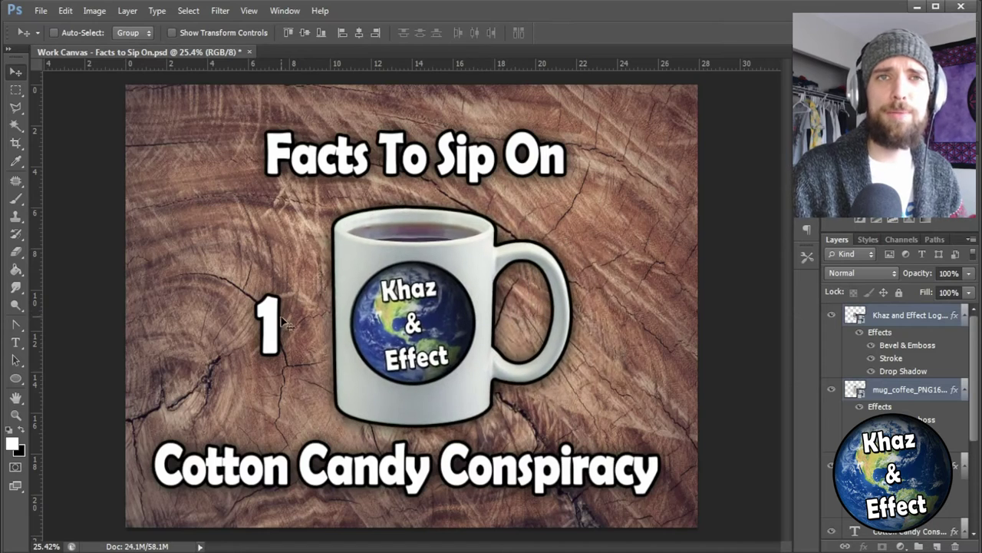
# - Try adding '- 1' and '#1' to the heading, then remove them again
pyautogui.press('t')
pyautogui.click(564, 195)
pyautogui.write('- 1')
pyautogui.press('BackSpace')
pyautogui.press('BackSpace')
pyautogui.press('BackSpace')
pyautogui.write('#1')
pyautogui.press('BackSpace')
pyautogui.press('BackSpace')
pyautogui.write('-')
pyautogui.press('BackSpace')
pyautogui.press('BackSpace')
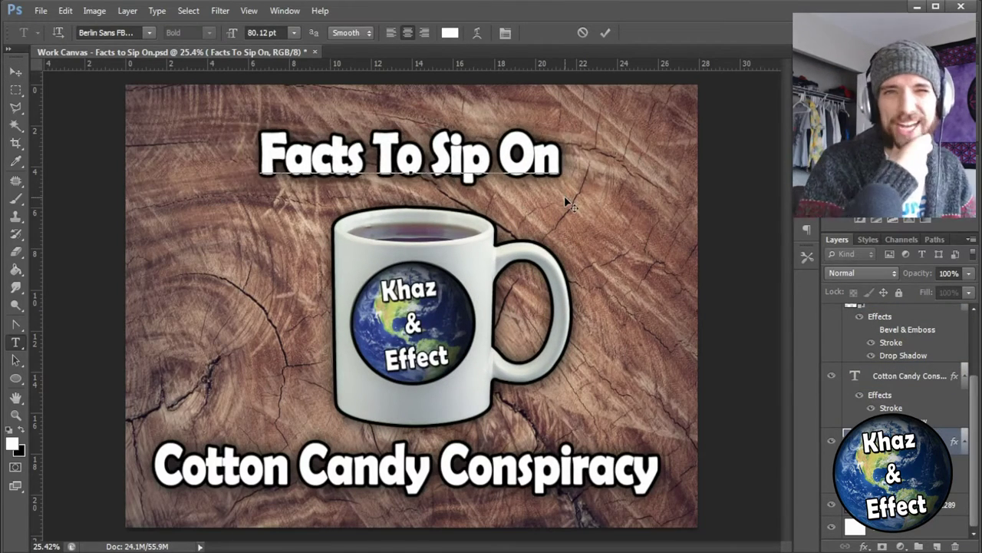
pyautogui.hotkey('ctrl', 'Return')
# - Delete the standalone '1' layer and move the mug to the right
pyautogui.press('v')
pyautogui.press('Delete')
pyautogui.rightClick(860, 442)
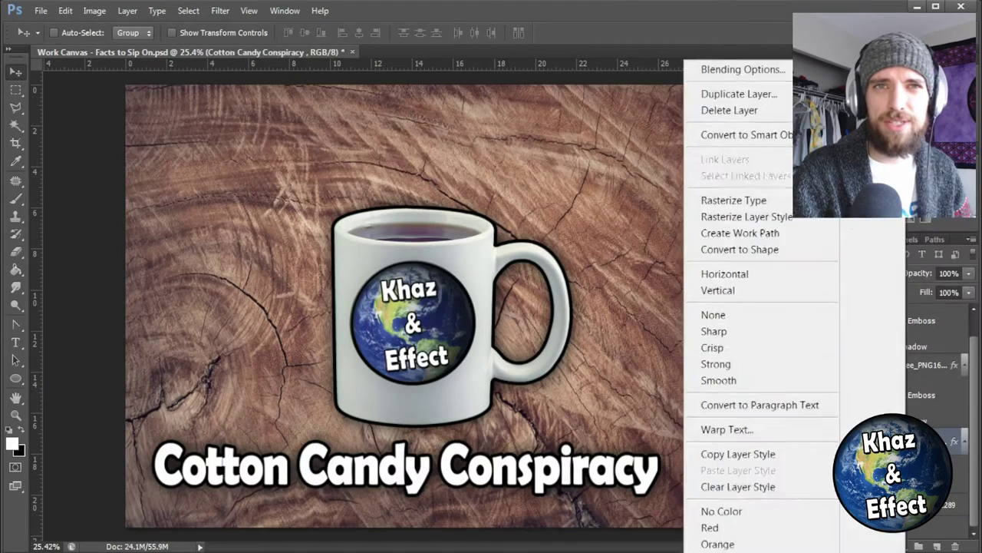
pyautogui.press('Escape')
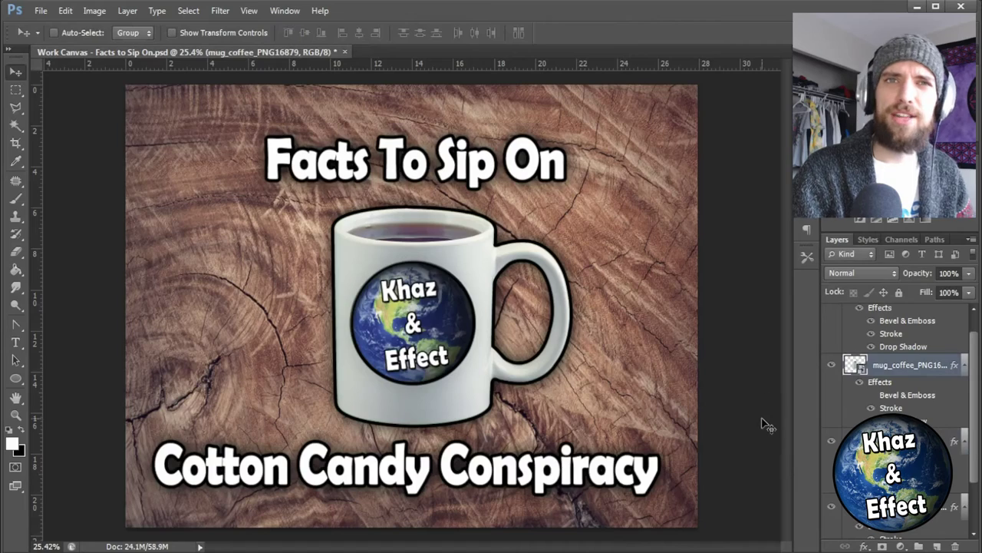
pyautogui.moveTo(599, 284); pyautogui.dragTo(715, 281)
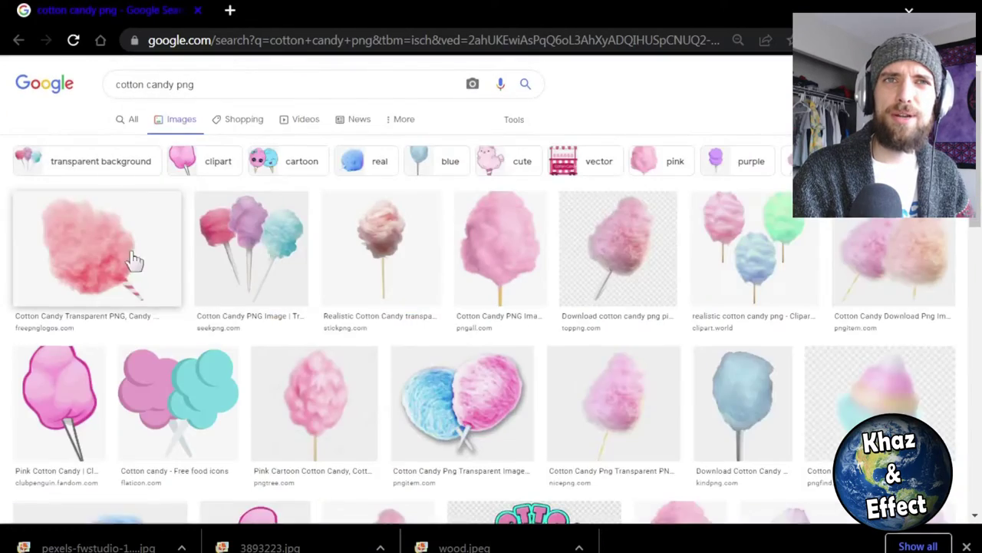
# - Save a cotton candy PNG from Google Images and place it, shrunk, beside the mug
pyautogui.click(131, 263)
pyautogui.rightClick(778, 247)
pyautogui.click(806, 422)
pyautogui.click(376, 422)
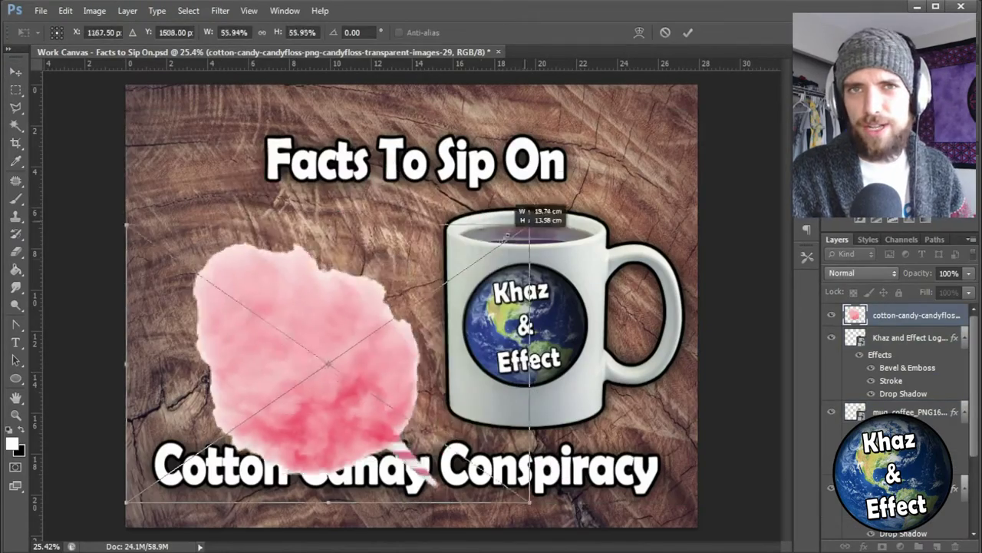
pyautogui.moveTo(529, 224); pyautogui.dragTo(434, 290)
pyautogui.moveTo(381, 402); pyautogui.dragTo(393, 321)
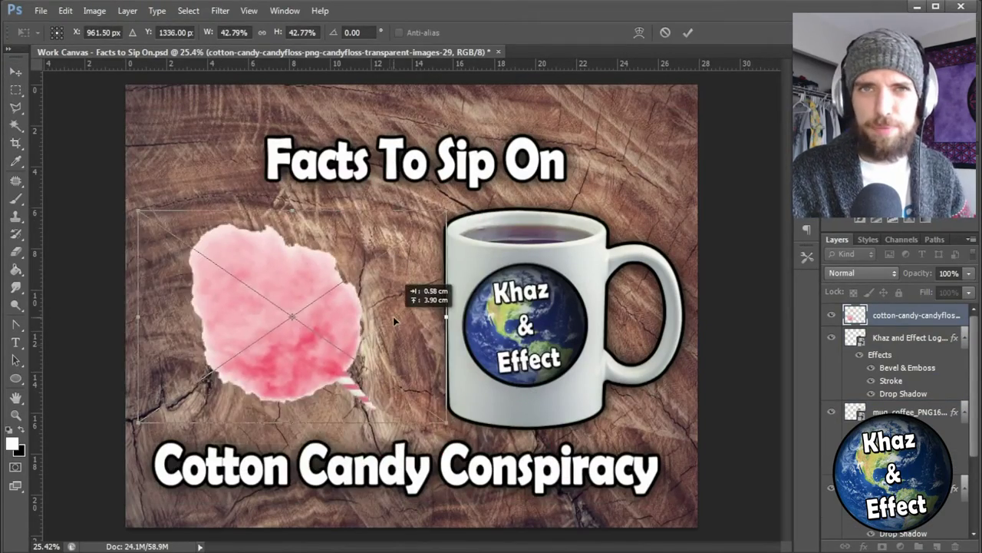
# - Rotate the cotton candy clockwise and paste the logo layer's style onto it
pyautogui.moveTo(503, 141); pyautogui.dragTo(526, 168)
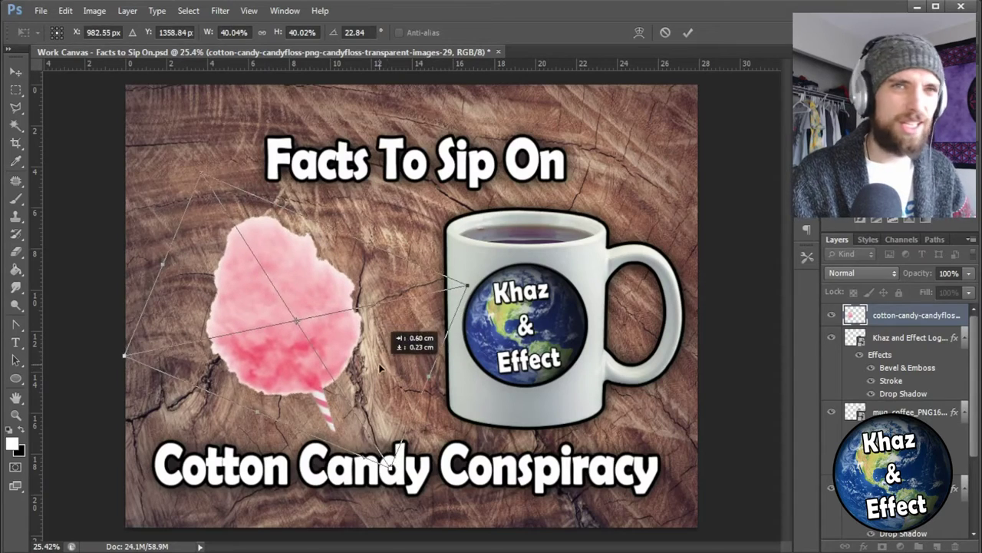
pyautogui.rightClick(865, 343)
pyautogui.click(875, 346)
pyautogui.rightClick(909, 315)
pyautogui.click(779, 361)
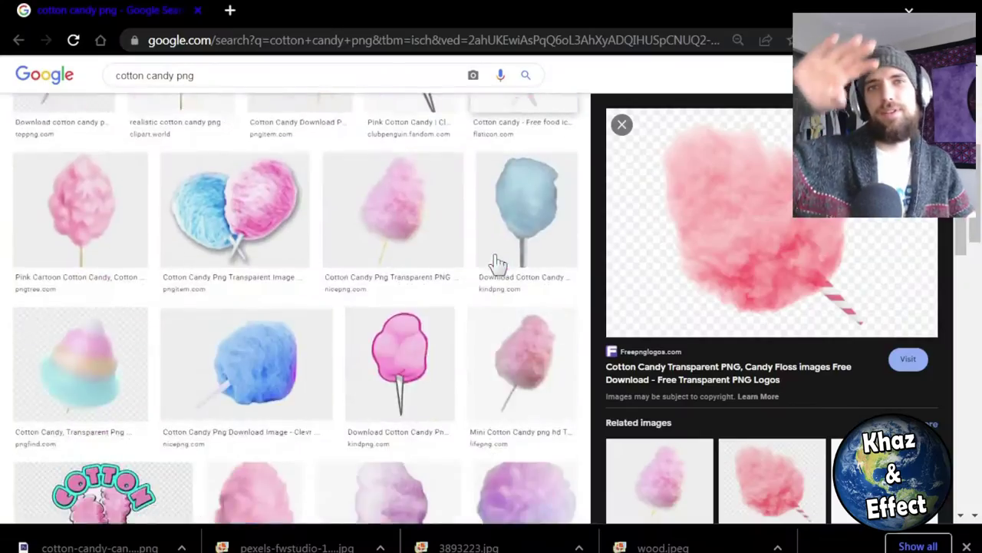
pyautogui.scroll(-5, 495, 263)
pyautogui.scroll(5, 491, 265)
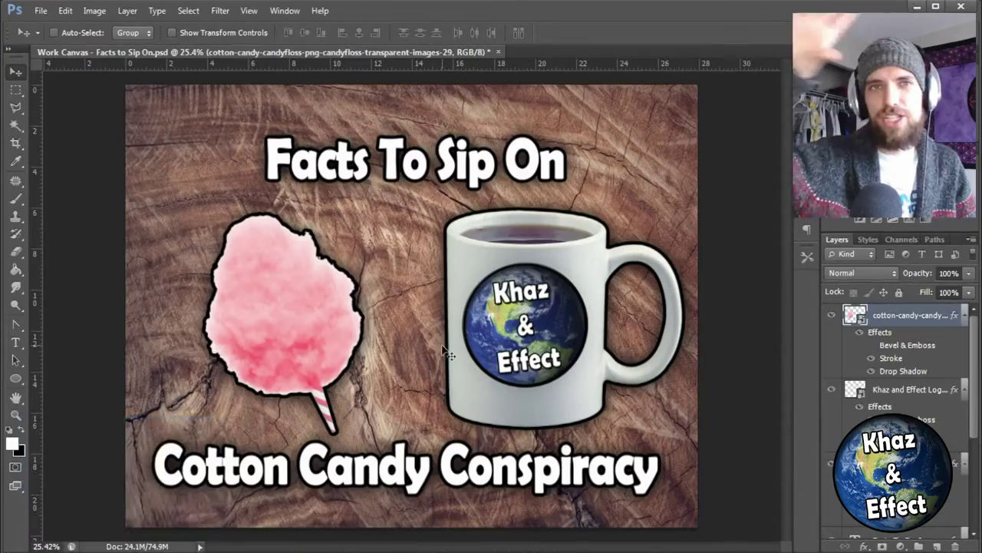
# - Transform the cotton candy onto the wood left of the mug, slightly rotated and enlarged
pyautogui.hotkey('ctrl', 't')
pyautogui.moveTo(424, 363); pyautogui.dragTo(637, 359)
pyautogui.moveTo(354, 231); pyautogui.dragTo(350, 223)
pyautogui.moveTo(537, 322); pyautogui.dragTo(610, 334)
pyautogui.moveTo(453, 223); pyautogui.dragTo(403, 191)
pyautogui.moveTo(569, 323); pyautogui.dragTo(413, 303)
pyautogui.rightClick(413, 303)
pyautogui.click(434, 276)
pyautogui.moveTo(418, 343)
pyautogui.mouseDown()
pyautogui.moveTo(445, 351)
pyautogui.moveTo(429, 337)
pyautogui.mouseUp()
pyautogui.rightClick(426, 331)
pyautogui.click(422, 325)
pyautogui.press('Return')
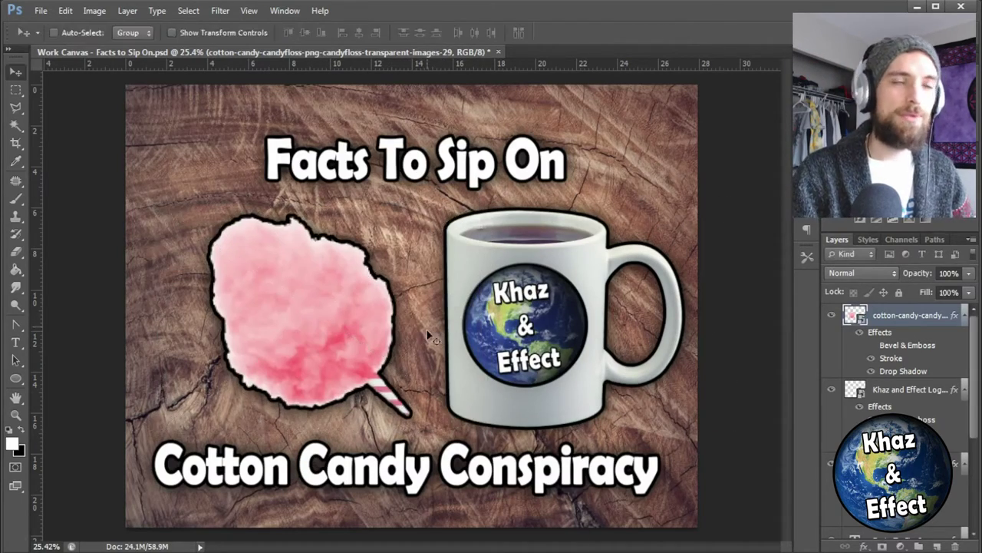
# - Move the mug left and shrink the cotton candy toward the lower left
pyautogui.moveTo(592, 336); pyautogui.dragTo(485, 329)
pyautogui.keyDown('ctrl'); pyautogui.click(351, 306); pyautogui.keyUp('ctrl')
pyautogui.hotkey('ctrl', 't')
pyautogui.moveTo(412, 216); pyautogui.dragTo(317, 349)
pyautogui.press('Return')
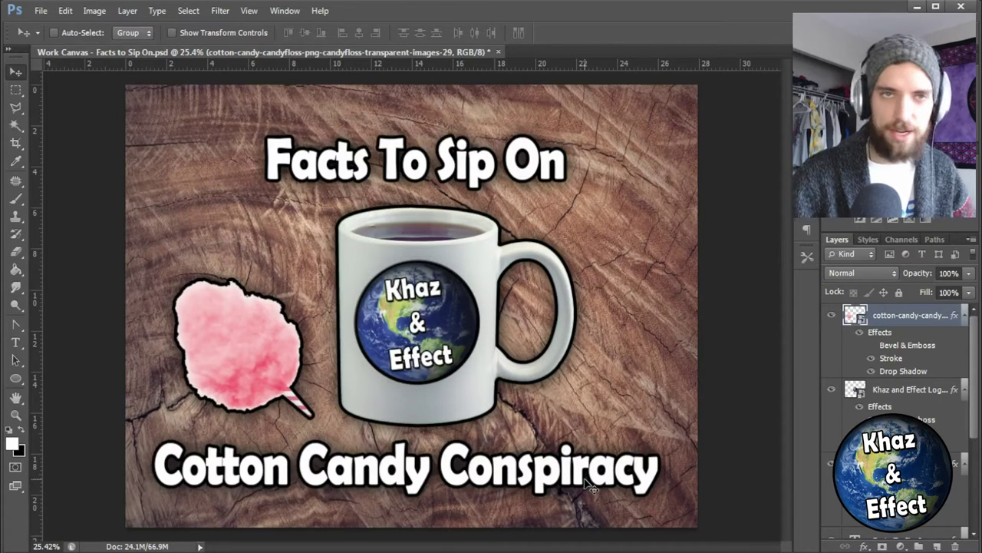
# - Move the title to the top, the mug lower left, cotton candy right, and 'Facts To Sip On' lower right
pyautogui.moveTo(488, 163); pyautogui.dragTo(491, 321)
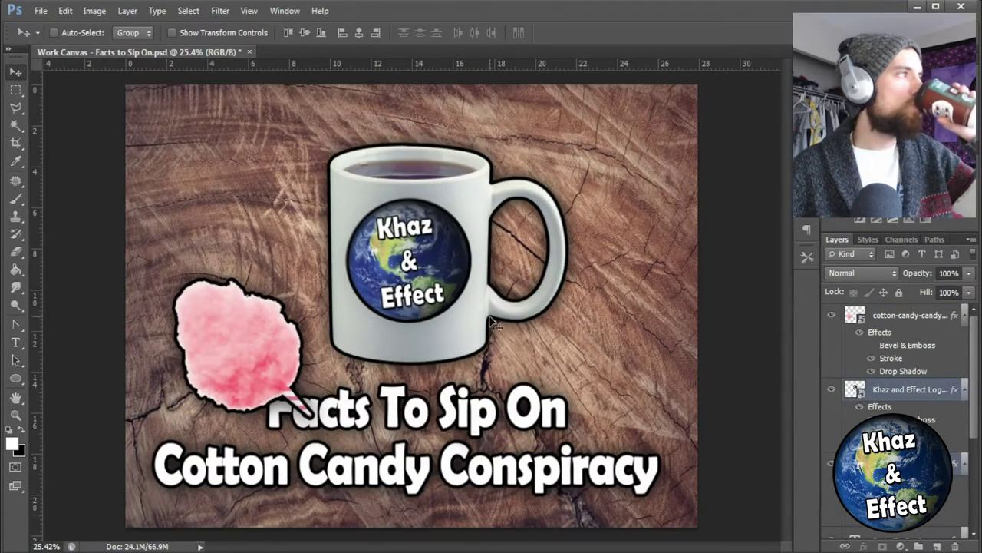
pyautogui.moveTo(424, 280); pyautogui.dragTo(268, 436)
pyautogui.moveTo(254, 322); pyautogui.dragTo(614, 319)
pyautogui.moveTo(560, 476); pyautogui.dragTo(563, 174)
pyautogui.moveTo(449, 343); pyautogui.dragTo(552, 393)
# - Enlarge 'Facts To Sip On' slightly and scale the logo mug up to 113.6%
pyautogui.hotkey('ctrl', 't')
pyautogui.moveTo(352, 436); pyautogui.dragTo(353, 406)
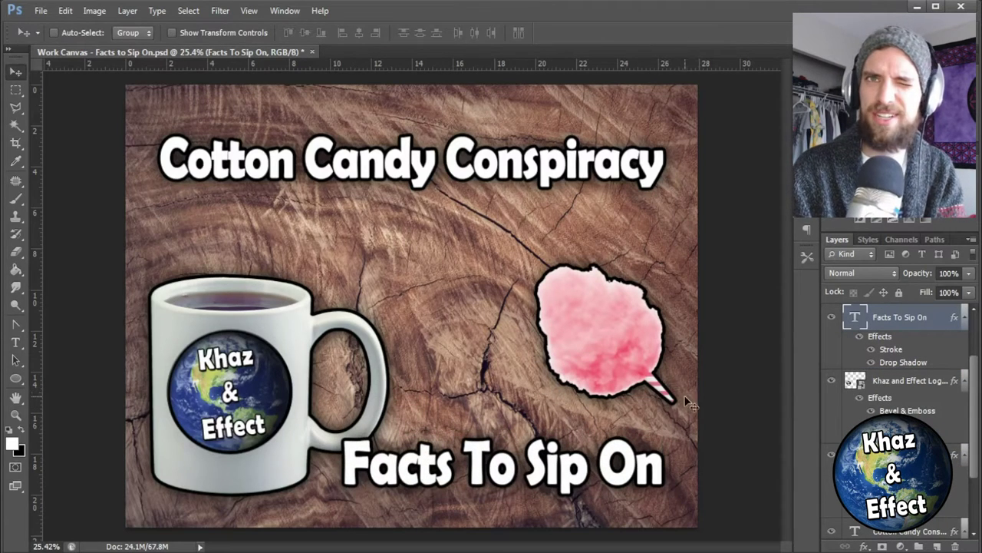
pyautogui.hotkey('ctrl', 't')
pyautogui.moveTo(387, 278); pyautogui.dragTo(414, 238)
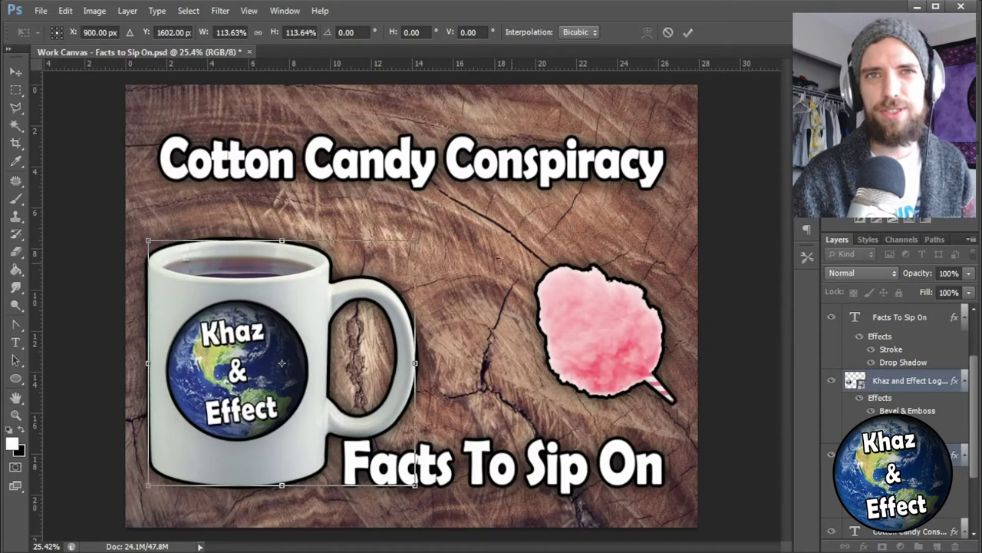
pyautogui.press('Return')
# - Nudge the title about 0.9 cm left and move the globe logo to the right side
pyautogui.click(906, 530)
pyautogui.moveTo(493, 225); pyautogui.dragTo(451, 228)
pyautogui.moveTo(217, 385); pyautogui.dragTo(184, 393)
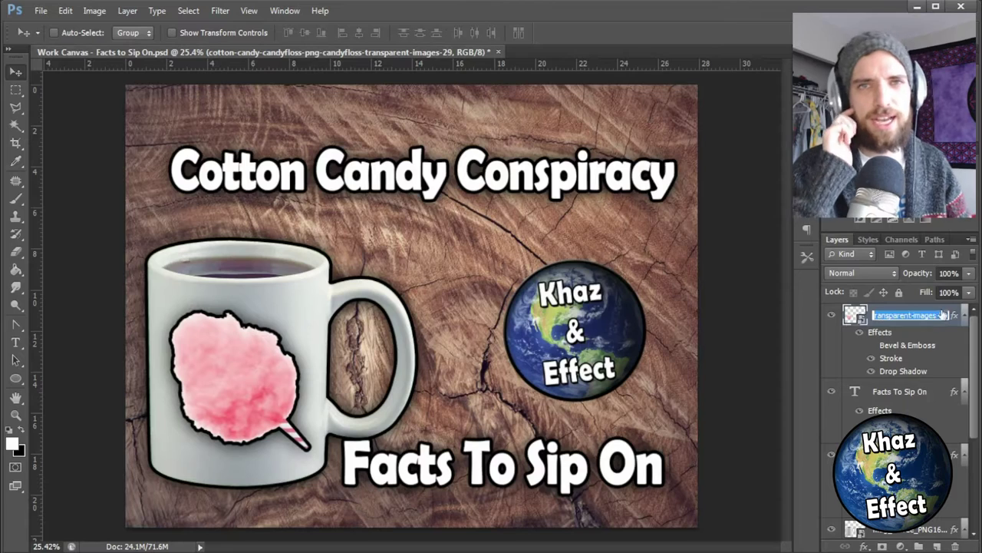
# - Give the cotton candy a drop shadow and an enabled stroke in Layer Style
pyautogui.doubleClick(903, 371)
pyautogui.click(558, 257)
pyautogui.click(558, 257)
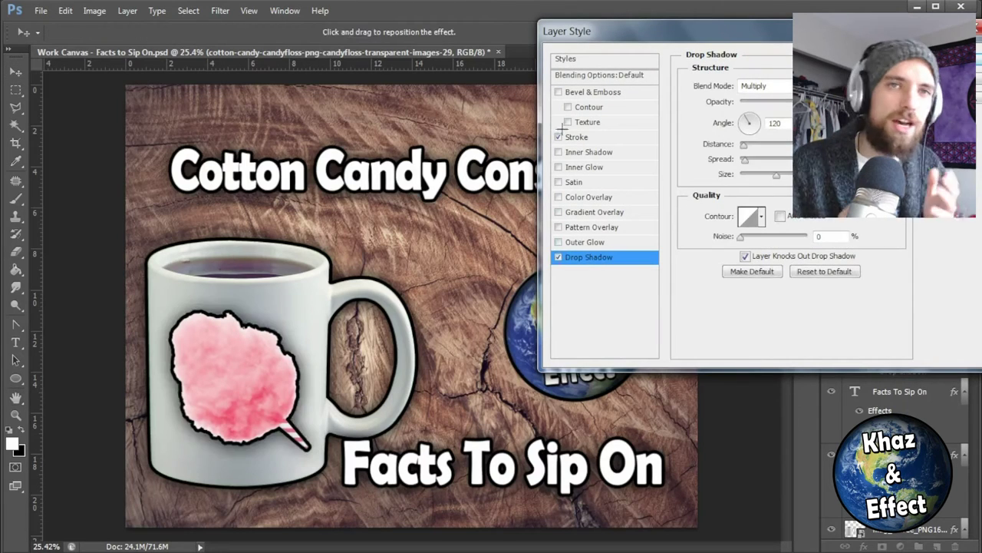
pyautogui.click(560, 136)
pyautogui.click(610, 256)
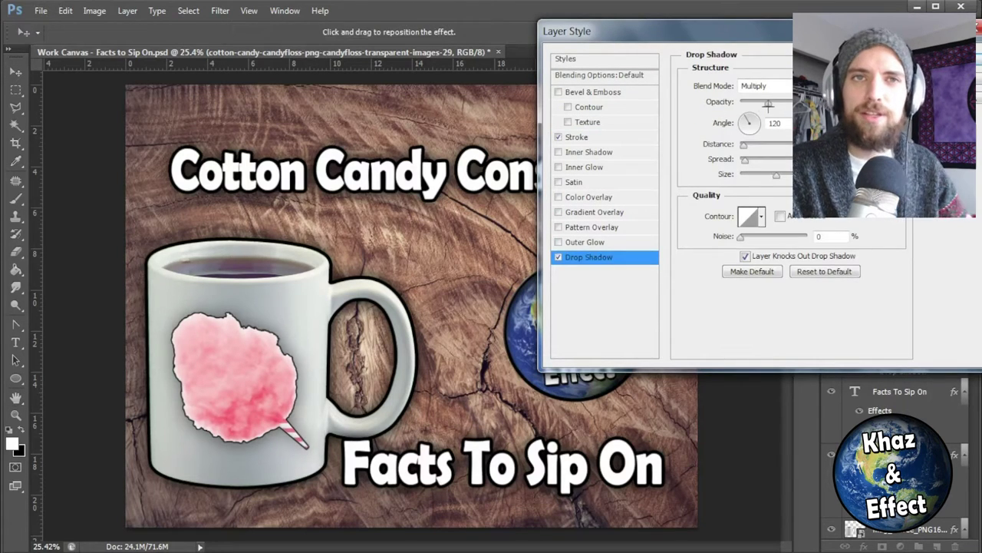
pyautogui.click(574, 137)
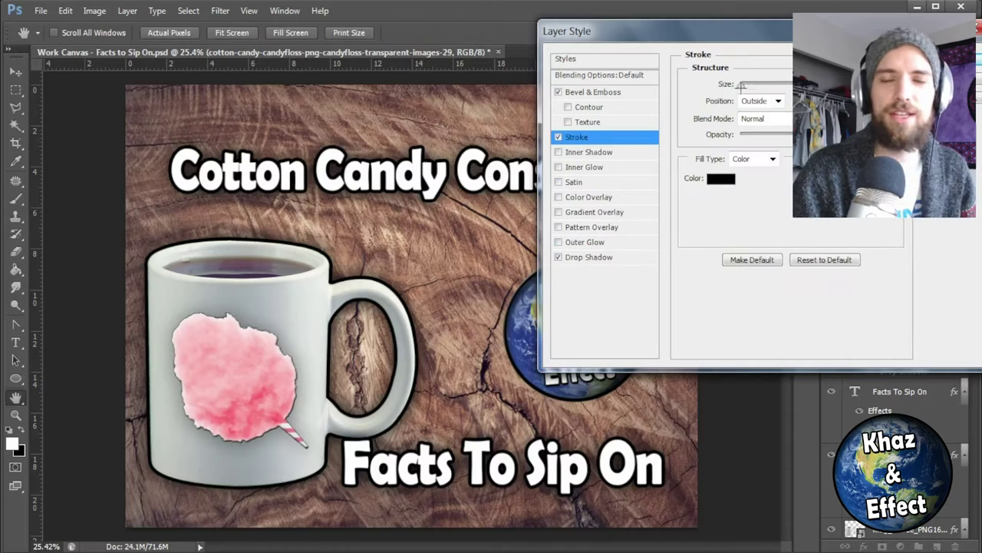
pyautogui.click(588, 257)
pyautogui.press('Return')
# - Nudge the cotton candy down on the mug and move 'Facts To Sip On' to the top
pyautogui.hotkey('ctrl', 't')
pyautogui.moveTo(325, 326); pyautogui.dragTo(331, 382)
pyautogui.press('Return')
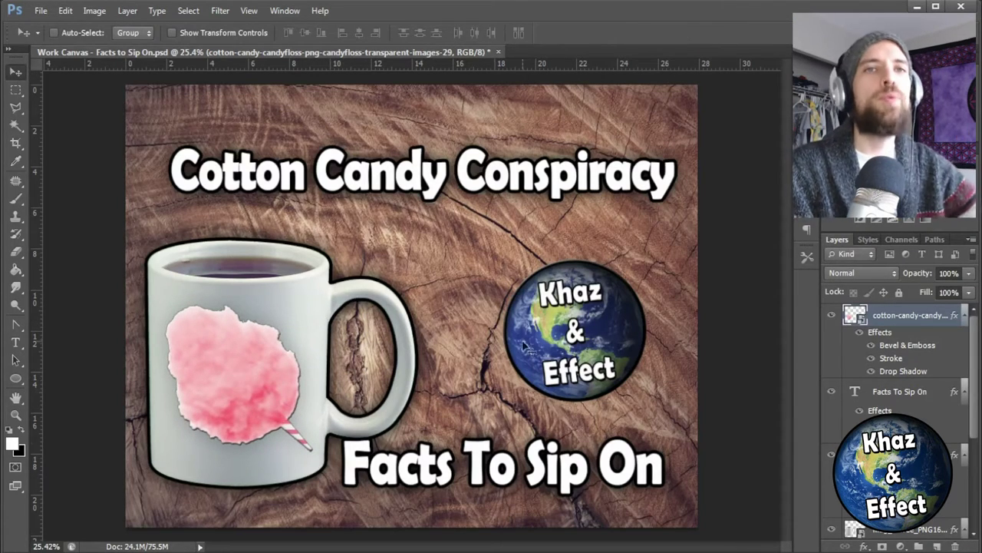
pyautogui.moveTo(498, 464); pyautogui.dragTo(418, 121)
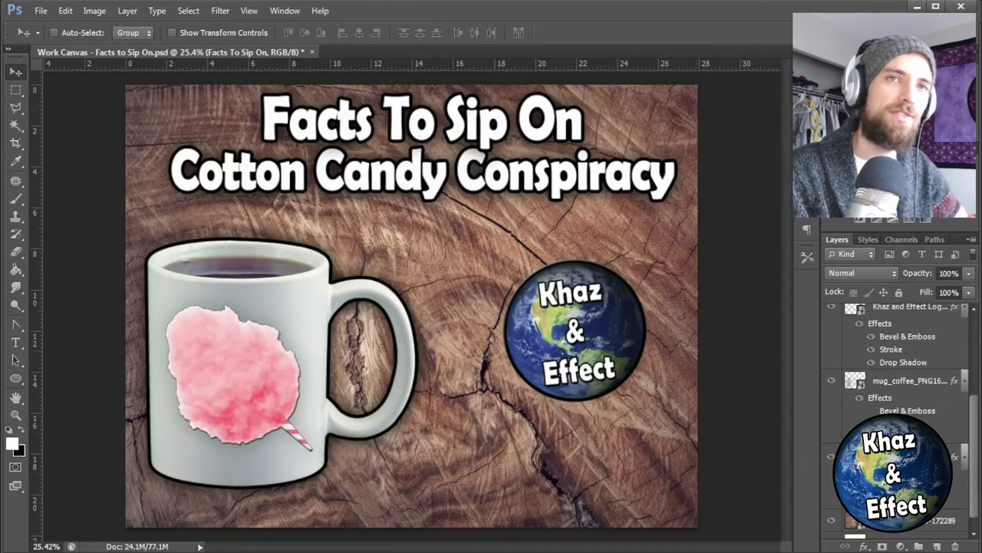
# - Move the title below the mug, lower 'Facts To Sip On' slightly, and centre the mug
pyautogui.moveTo(422, 175); pyautogui.dragTo(411, 426)
pyautogui.moveTo(522, 426); pyautogui.dragTo(522, 469)
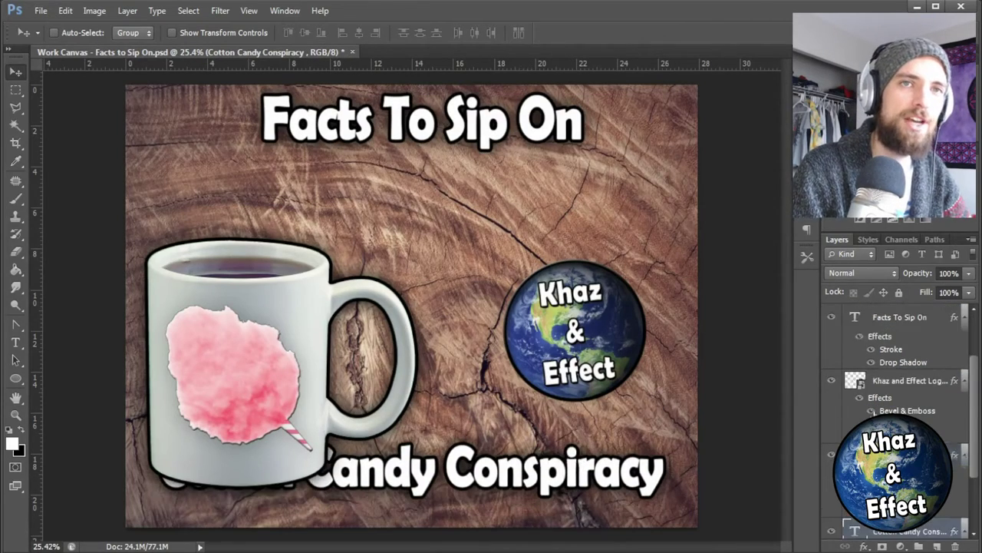
pyautogui.moveTo(483, 205); pyautogui.dragTo(479, 233)
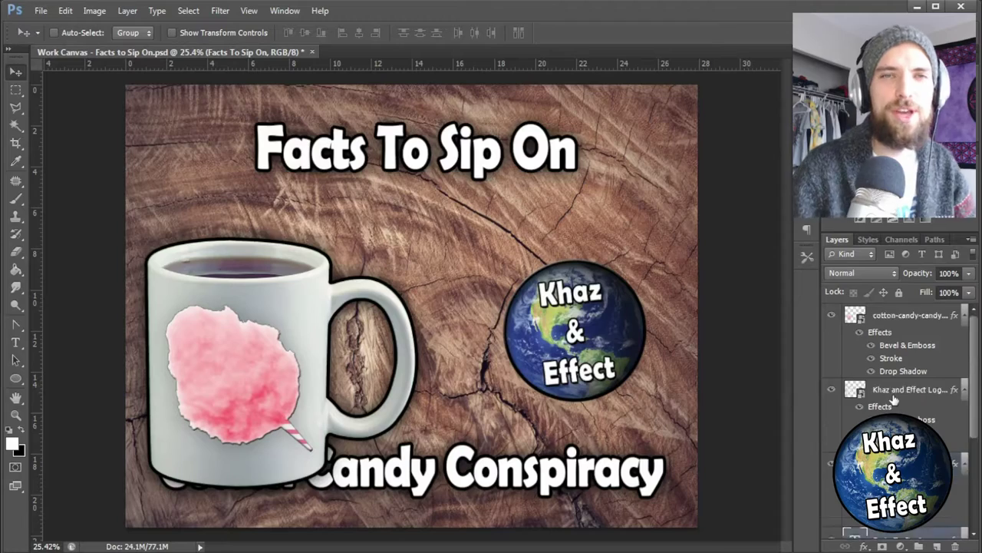
pyautogui.moveTo(397, 357); pyautogui.dragTo(230, 228)
# - Resize the globe logo and place it at the top right
pyautogui.hotkey('ctrl', 't')
pyautogui.moveTo(268, 175); pyautogui.dragTo(222, 218)
pyautogui.moveTo(222, 217); pyautogui.dragTo(378, 348)
pyautogui.moveTo(517, 377); pyautogui.dragTo(714, 188)
pyautogui.press('Return')
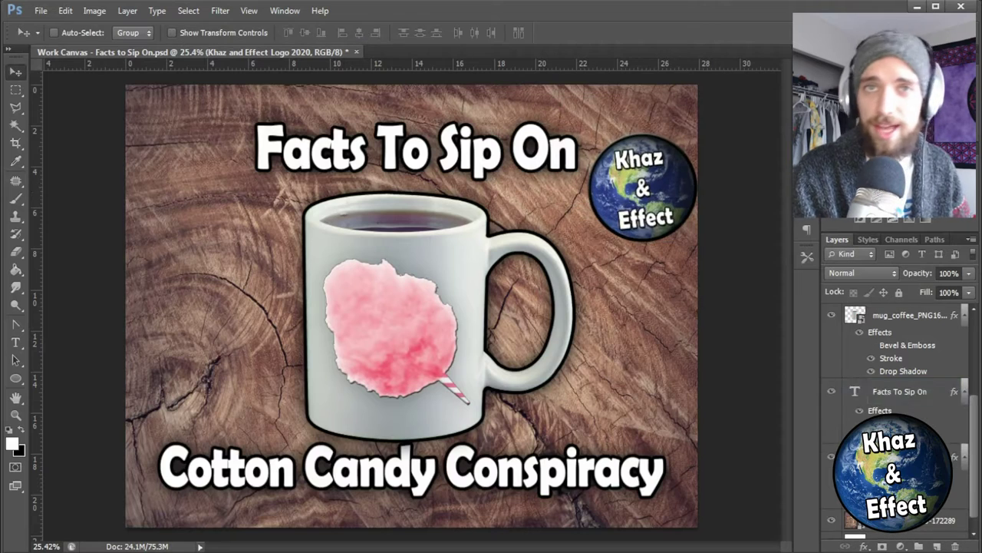
# - Centre 'Facts To Sip On' at the top and nudge the logo up and left
pyautogui.moveTo(396, 149); pyautogui.dragTo(306, 157)
pyautogui.keyDown('ctrl'); pyautogui.click(643, 188); pyautogui.keyUp('ctrl')
pyautogui.moveTo(678, 260); pyautogui.dragTo(665, 226)
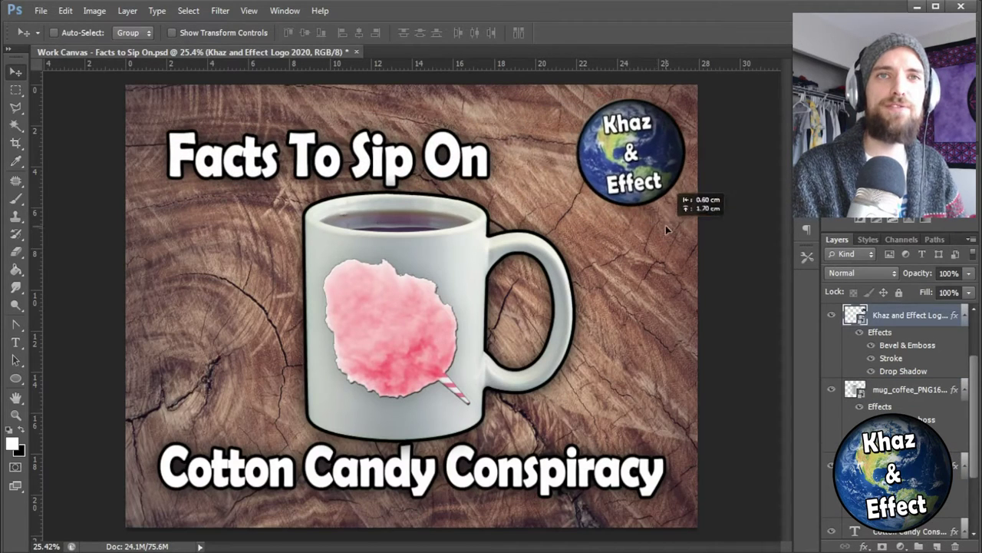
pyautogui.keyDown('ctrl'); pyautogui.click(362, 182); pyautogui.keyUp('ctrl')
pyautogui.moveTo(362, 183); pyautogui.dragTo(432, 184)
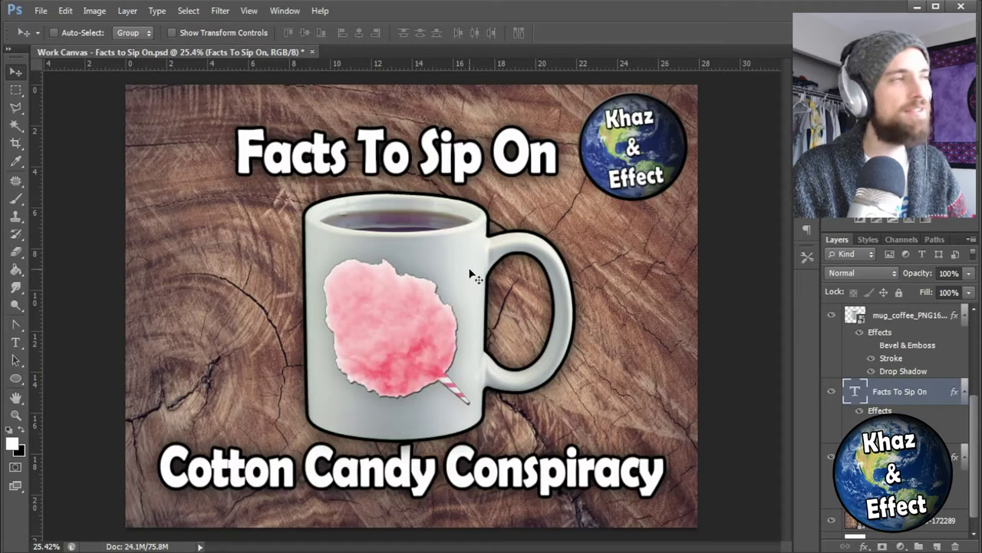
pyautogui.moveTo(461, 334); pyautogui.dragTo(357, 307)
# - Break Facts To Sip On onto two lines and move it to the lower left
pyautogui.doubleClick(284, 171)
pyautogui.press('Return')
pyautogui.hotkey('ctrl', 'a')
pyautogui.moveTo(456, 138); pyautogui.dragTo(357, 368)
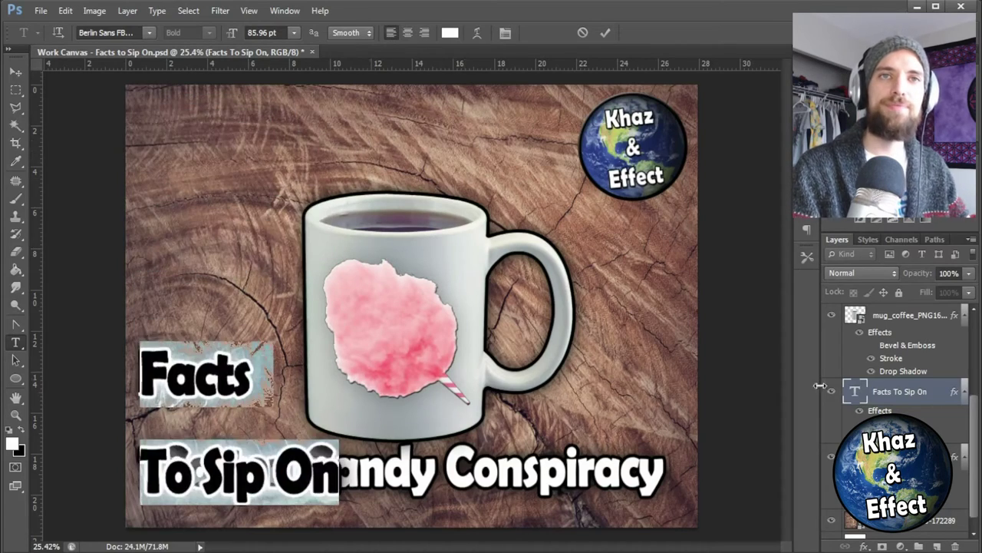
pyautogui.hotkey('ctrl', 'Return')
pyautogui.press('v')
# - Move the Cotton Candy Conspiracy title to the top and the mug with cotton candy lower right
pyautogui.moveTo(599, 472); pyautogui.dragTo(614, 146)
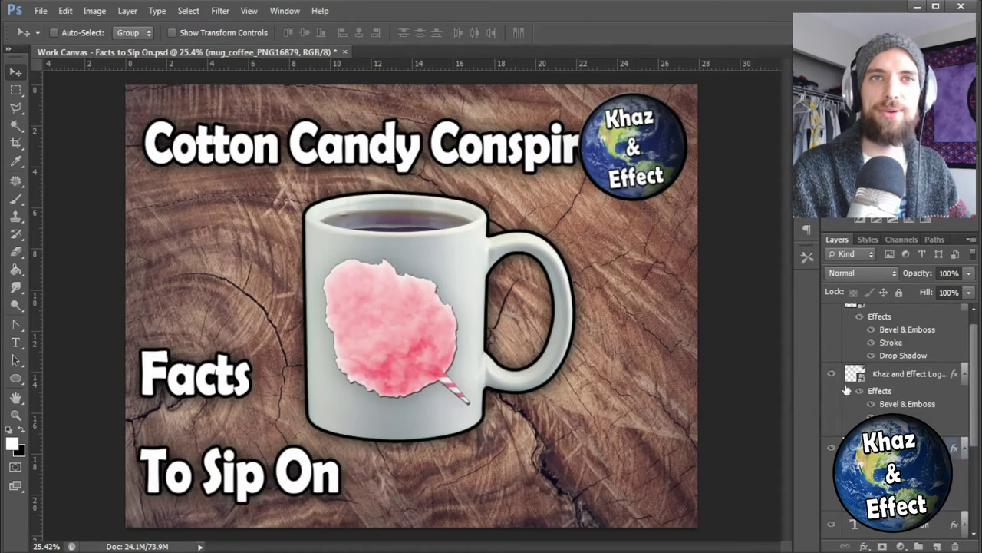
pyautogui.keyDown('ctrl'); pyautogui.click(855, 306); pyautogui.keyUp('ctrl')
pyautogui.moveTo(460, 309); pyautogui.dragTo(575, 371)
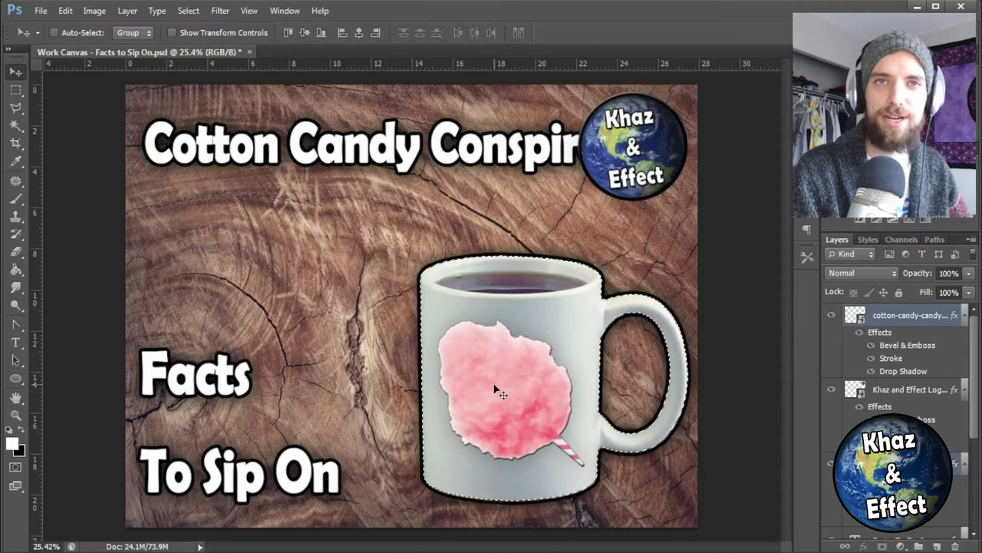
pyautogui.press('v')
pyautogui.moveTo(482, 336); pyautogui.dragTo(482, 351)
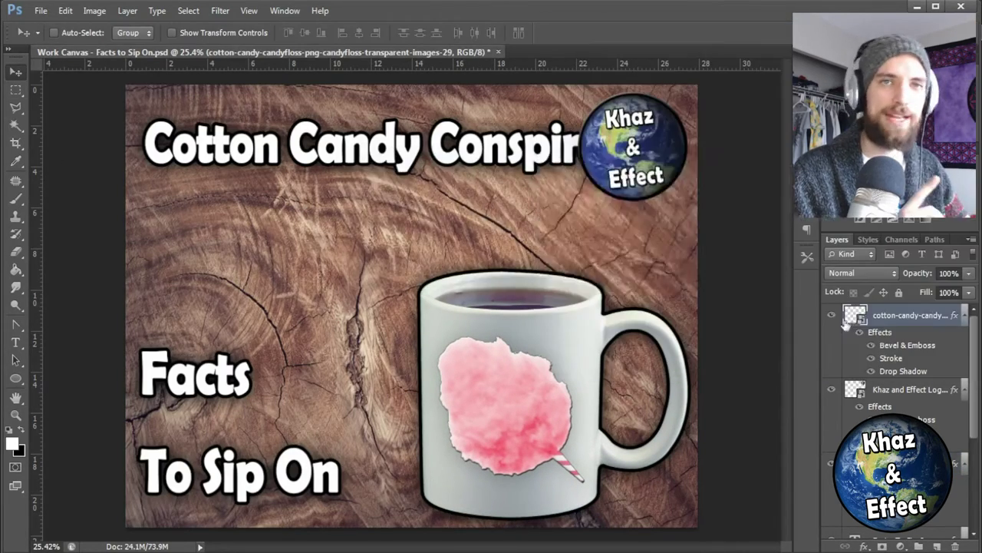
pyautogui.scroll(-2, 848, 326)
# - Delete Conspiracy from the title so it reads Cotton Candy
pyautogui.press('t')
pyautogui.click(415, 191)
pyautogui.press('BackSpace')
pyautogui.press('BackSpace')
pyautogui.press('BackSpace')
pyautogui.press('BackSpace')
pyautogui.press('BackSpace')
pyautogui.press('BackSpace')
pyautogui.press('BackSpace')
pyautogui.press('BackSpace')
pyautogui.press('BackSpace')
pyautogui.press('BackSpace')
pyautogui.press('BackSpace')
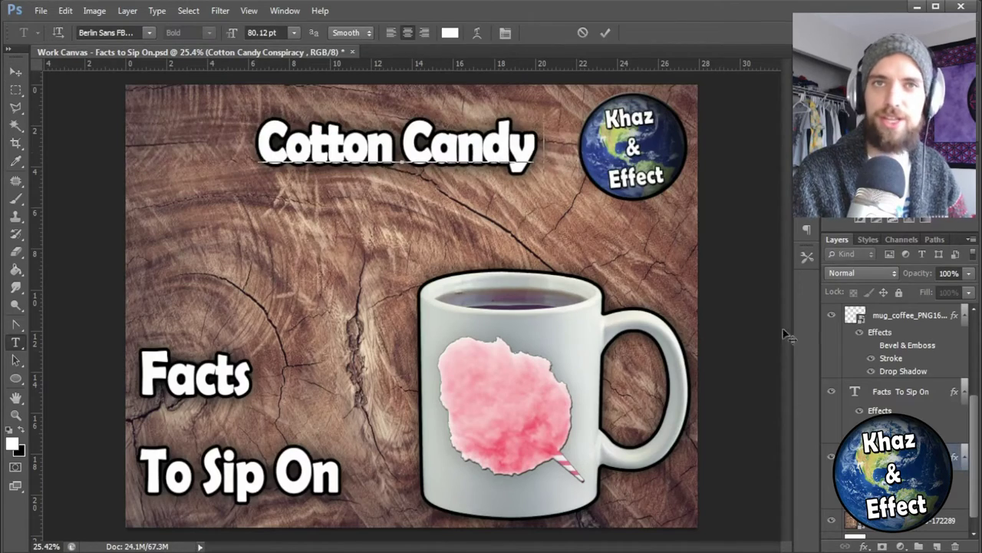
pyautogui.hotkey('ctrl', 'Return')
pyautogui.press('v')
# - Duplicate the Cotton Candy layer, retype the copy as Conspiracy and move it below
pyautogui.rightClick(867, 456)
pyautogui.click(775, 138)
pyautogui.click(610, 171)
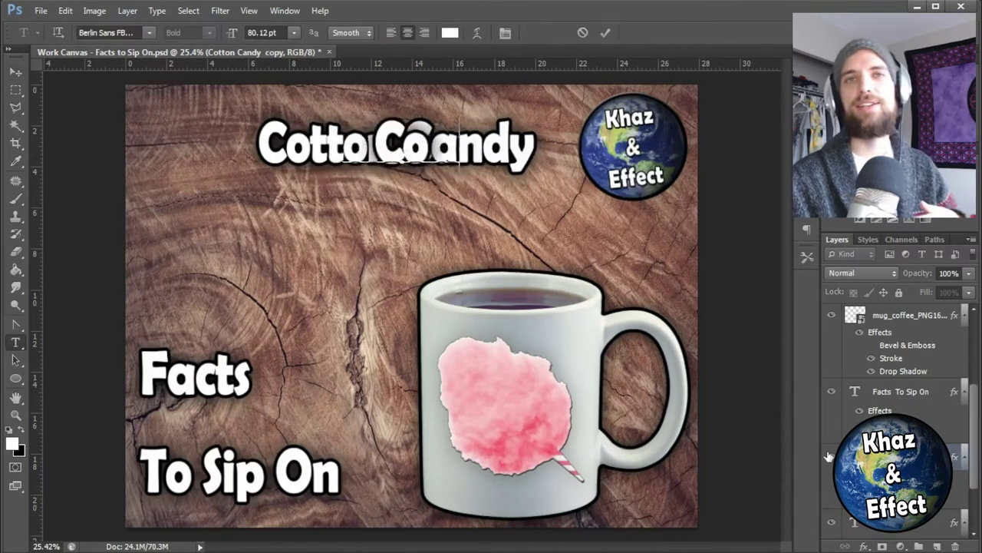
pyautogui.write('onspiracy')
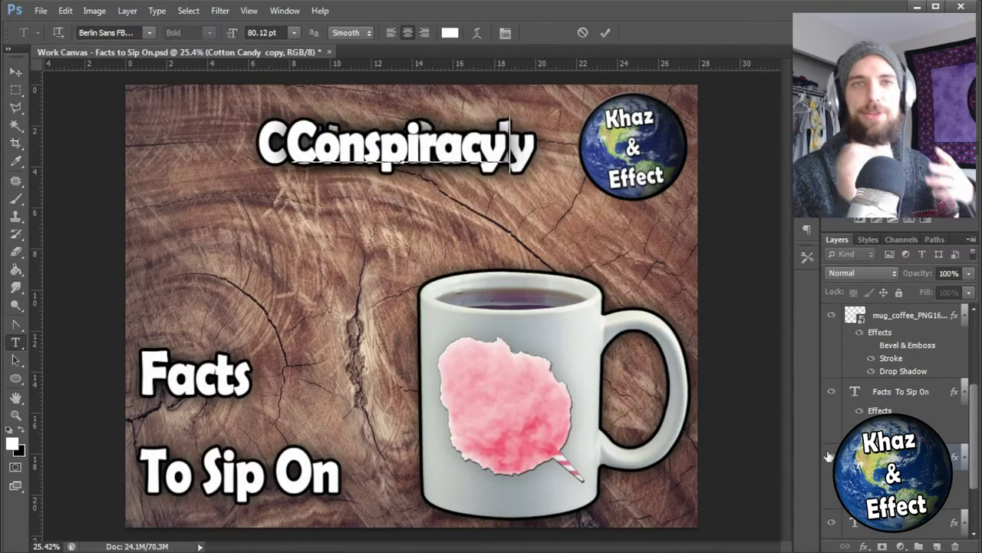
pyautogui.moveTo(411, 107); pyautogui.dragTo(449, 183)
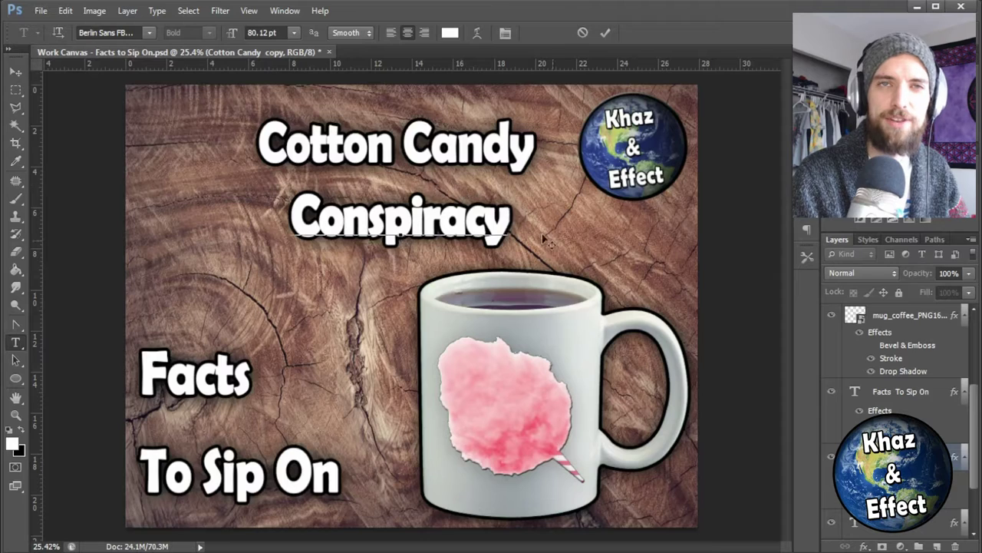
# - Enlarge Cotton Candy to 103.12 pt and nudge both title lines into place
pyautogui.hotkey('ctrl', 'Return')
pyautogui.moveTo(535, 148); pyautogui.dragTo(257, 146)
pyautogui.hotkey('ctrl', 'shift', '.')
pyautogui.hotkey('ctrl', 'shift', '.')
pyautogui.hotkey('ctrl', 'shift', '.')
pyautogui.hotkey('ctrl', 'shift', '.')
pyautogui.hotkey('ctrl', 'shift', '.')
pyautogui.hotkey('ctrl', 'shift', '.')
pyautogui.hotkey('ctrl', 'shift', '.')
pyautogui.hotkey('ctrl', 'shift', '.')
pyautogui.hotkey('ctrl', 'shift', '.')
pyautogui.hotkey('ctrl', 'shift', '.')
pyautogui.hotkey('ctrl', 'shift', '.')
pyautogui.hotkey('ctrl', 'Return')
pyautogui.press('v')
pyautogui.moveTo(407, 144); pyautogui.dragTo(420, 126)
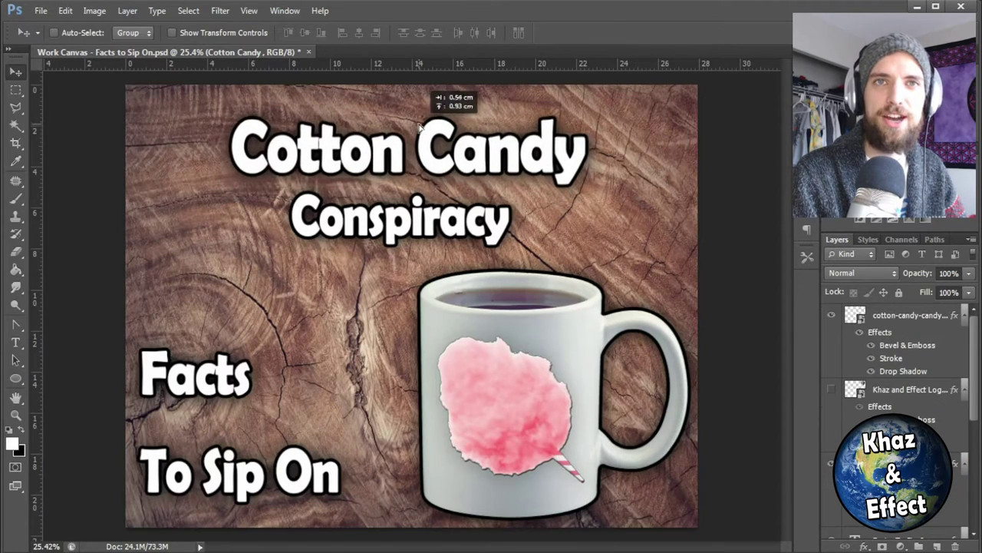
pyautogui.moveTo(400, 203); pyautogui.dragTo(411, 199)
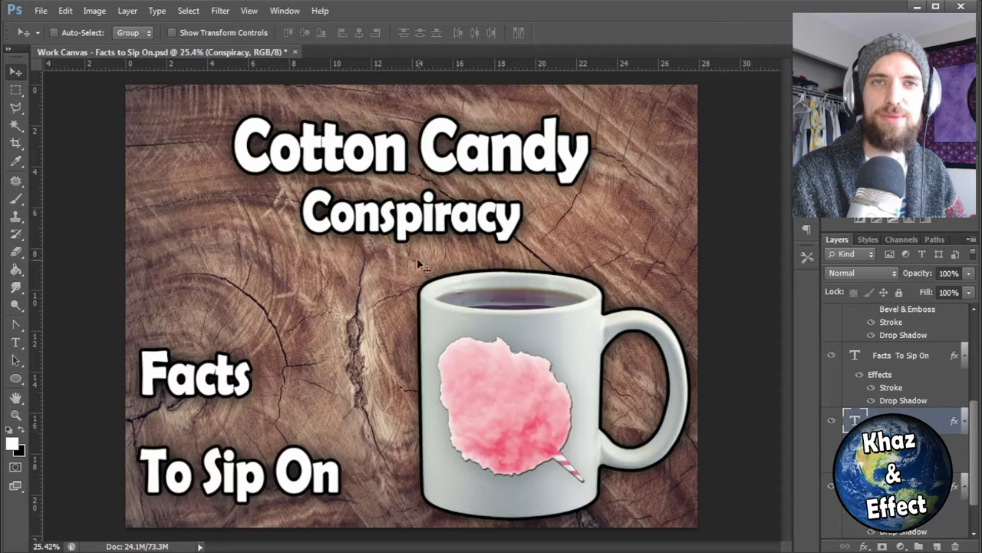
# - Shift the mug left and move Facts To Sip On up and left
pyautogui.moveTo(499, 285)
pyautogui.mouseDown()
pyautogui.moveTo(501, 257)
pyautogui.moveTo(558, 332)
pyautogui.moveTo(499, 285)
pyautogui.mouseUp()
pyautogui.moveTo(534, 325); pyautogui.dragTo(459, 336)
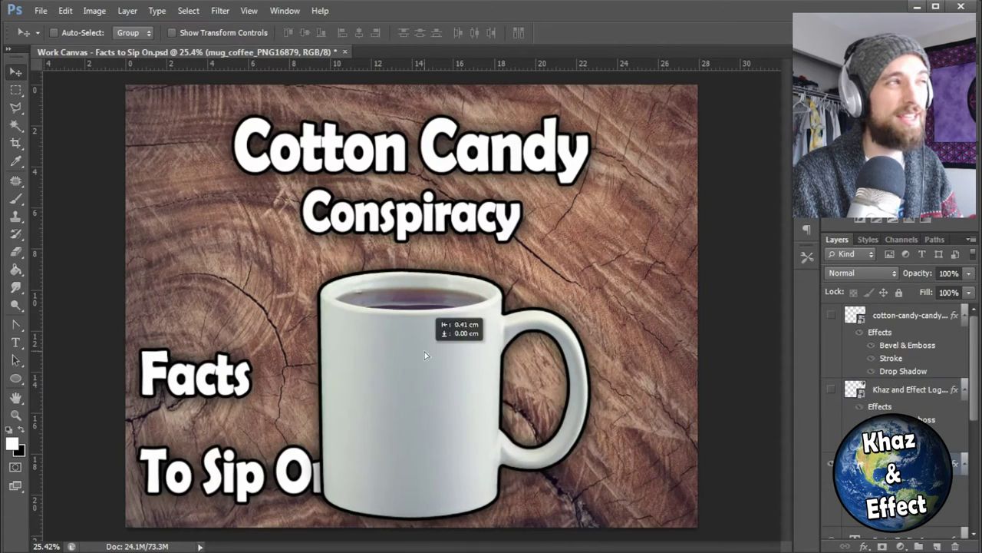
pyautogui.moveTo(424, 352); pyautogui.dragTo(423, 350)
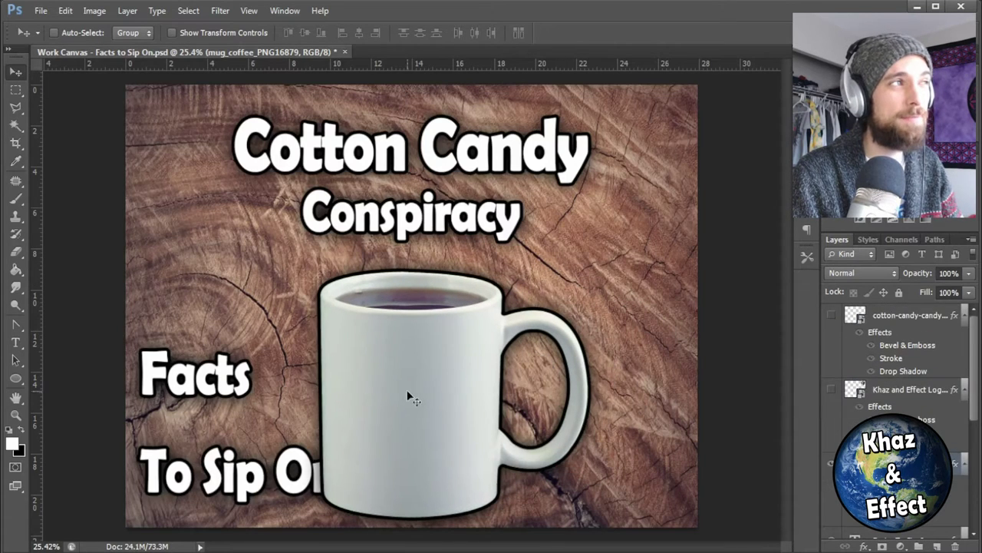
pyautogui.click(902, 391)
pyautogui.moveTo(339, 480); pyautogui.dragTo(381, 416)
# - Rejoin Facts To Sip On into one line at the bottom centre
pyautogui.press('t')
pyautogui.click(321, 343)
pyautogui.press('Delete')
pyautogui.moveTo(321, 342); pyautogui.dragTo(597, 416)
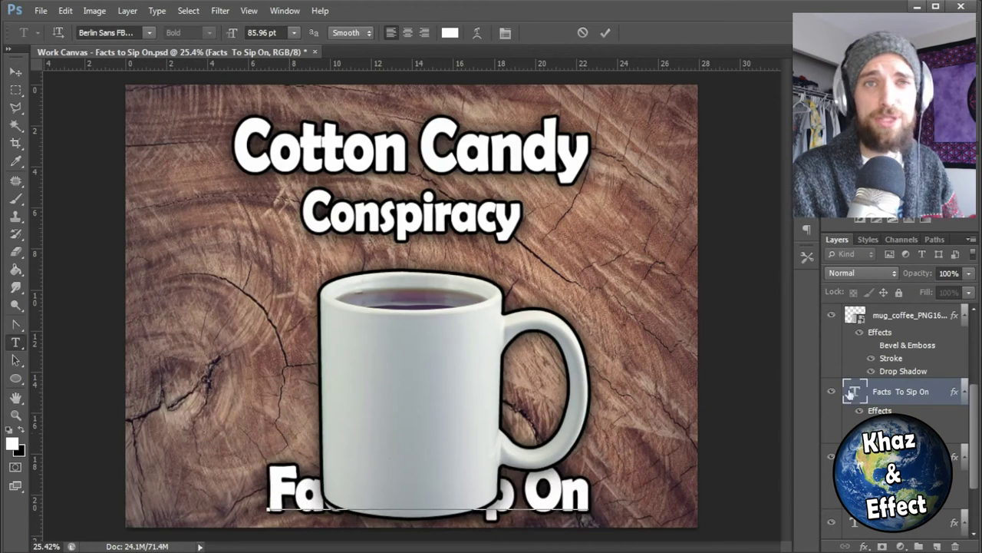
pyautogui.click(898, 315)
# - Shrink and raise the mug, then place the logo on its front
pyautogui.hotkey('ctrl', 't')
pyautogui.moveTo(583, 513); pyautogui.dragTo(451, 407)
pyautogui.press('Return')
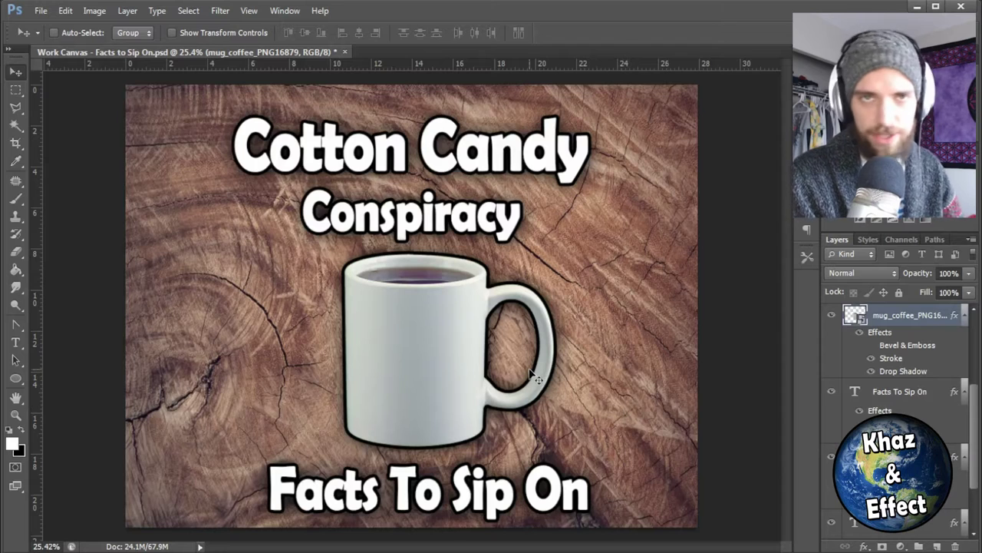
pyautogui.moveTo(861, 411); pyautogui.dragTo(561, 453)
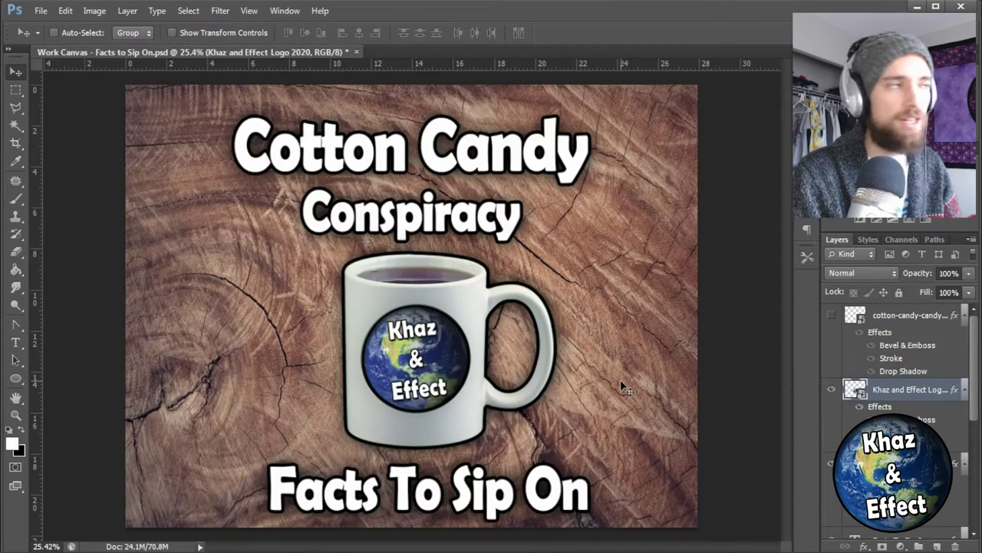
# - Hide the title text layers and move Facts To Sip On to the lower right
pyautogui.moveTo(595, 442); pyautogui.dragTo(641, 508)
pyautogui.hotkey('alt', '[')
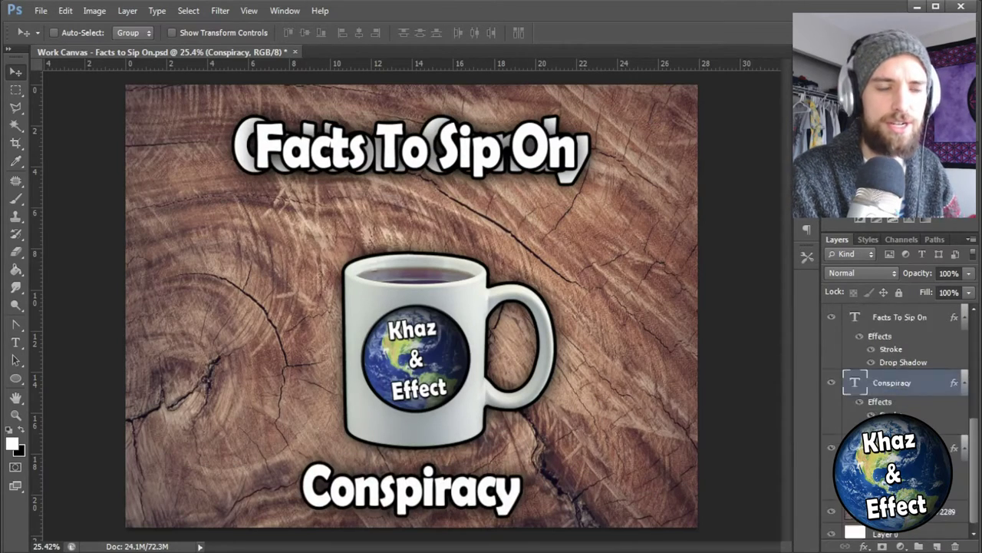
pyautogui.moveTo(831, 375); pyautogui.dragTo(831, 441)
pyautogui.hotkey('alt', ']')
pyautogui.moveTo(580, 250); pyautogui.dragTo(441, 188)
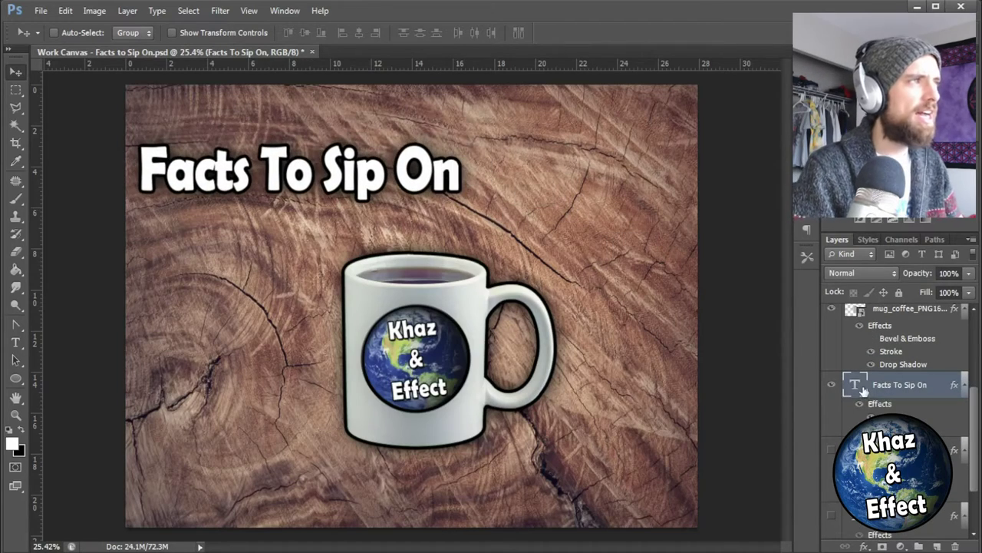
pyautogui.moveTo(387, 127); pyautogui.dragTo(607, 394)
# - Move the mug to the left, enlarge it, and put the logo on its front
pyautogui.hotkey('alt', ']')
pyautogui.moveTo(454, 361); pyautogui.dragTo(259, 379)
pyautogui.hotkey('ctrl', 't')
pyautogui.moveTo(351, 270); pyautogui.dragTo(376, 247)
pyautogui.press('Return')
pyautogui.moveTo(418, 353); pyautogui.dragTo(221, 363)
# - Show the Cotton Candy and Conspiracy text and reposition them above the mug
pyautogui.click(832, 315)
pyautogui.click(832, 456)
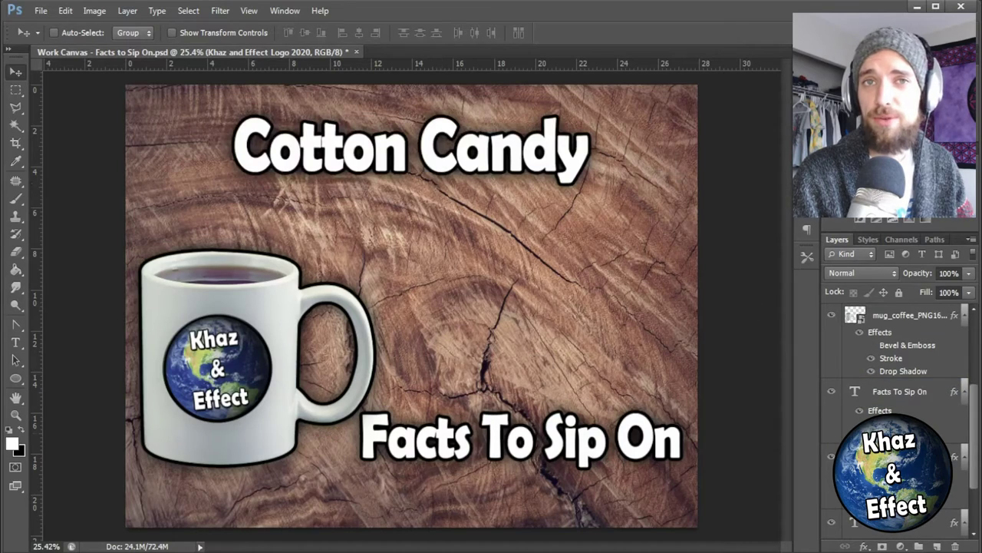
pyautogui.click(831, 522)
pyautogui.moveTo(667, 208); pyautogui.dragTo(628, 83)
pyautogui.moveTo(576, 175); pyautogui.dragTo(518, 253)
pyautogui.press('t')
pyautogui.click(573, 255)
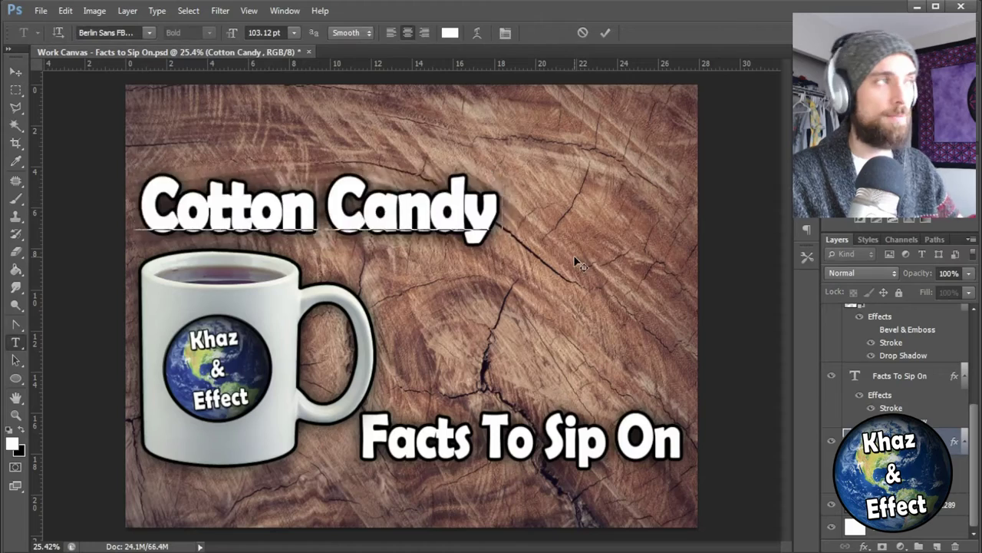
# - Shrink the Cotton Candy Conspiracy title to 86.12 pt and move it up
pyautogui.write('Conspiracy')
pyautogui.hotkey('ctrl', 'a')
pyautogui.hotkey('ctrl', 'shift', ',')
pyautogui.hotkey('ctrl', 'shift', ',')
pyautogui.hotkey('ctrl', 'shift', ',')
pyautogui.hotkey('ctrl', 'shift', ',')
pyautogui.hotkey('ctrl', 'shift', ',')
pyautogui.hotkey('ctrl', 'shift', ',')
pyautogui.hotkey('ctrl', 'shift', ',')
pyautogui.hotkey('ctrl', 'shift', ',')
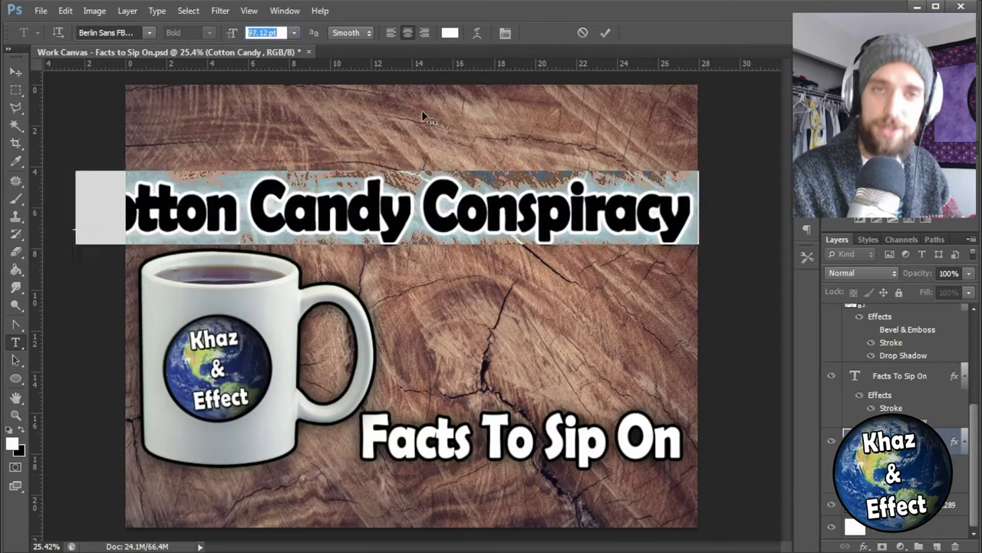
pyautogui.click(452, 193)
pyautogui.moveTo(495, 156); pyautogui.dragTo(490, 131)
pyautogui.hotkey('ctrl', 'Return')
pyautogui.press('m')
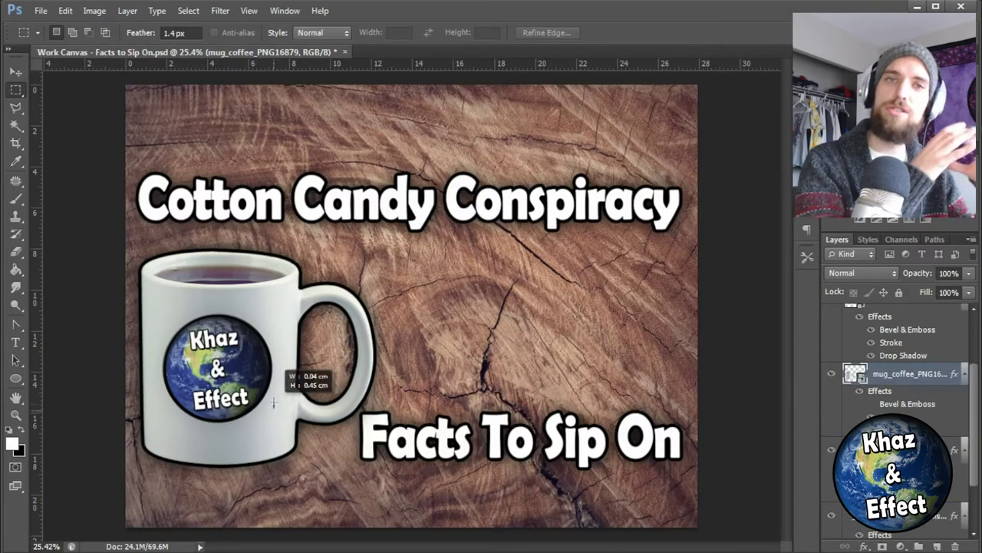
# - Enlarge the mug from its corner and lower it slightly
pyautogui.hotkey('ctrl', 't')
pyautogui.press('Escape')
pyautogui.hotkey('ctrl', 't')
pyautogui.moveTo(290, 428)
pyautogui.mouseDown()
pyautogui.moveTo(253, 422)
pyautogui.moveTo(290, 435)
pyautogui.mouseUp()
pyautogui.moveTo(376, 251); pyautogui.dragTo(430, 204)
pyautogui.press('Return')
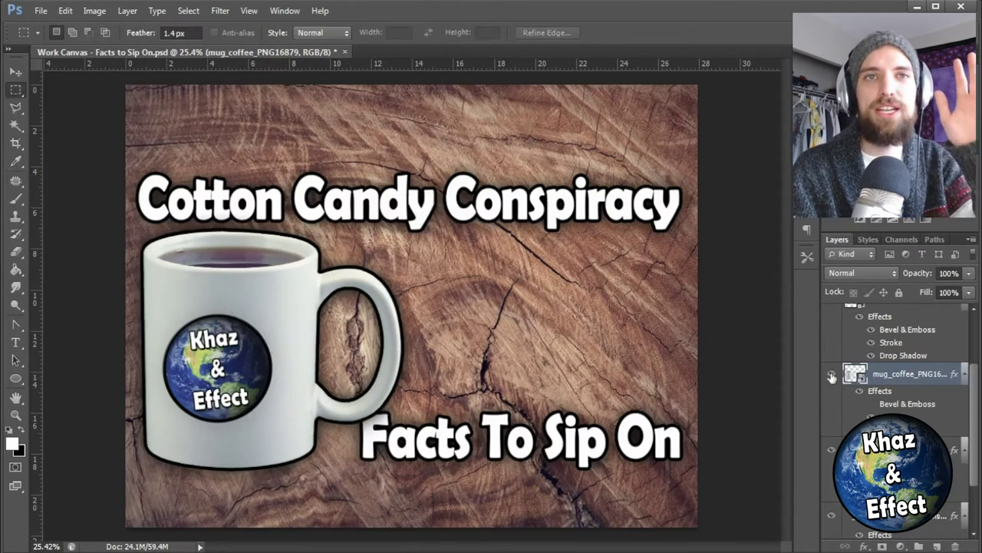
# - Move the Khaz & Effect logo layer above Facts To Sip On and enlarge it
pyautogui.moveTo(894, 437); pyautogui.dragTo(894, 387)
pyautogui.hotkey('ctrl', 't')
pyautogui.moveTo(271, 315); pyautogui.dragTo(274, 374)
pyautogui.press('Return')
pyautogui.hotkey('ctrl', 't')
pyautogui.press('Return')
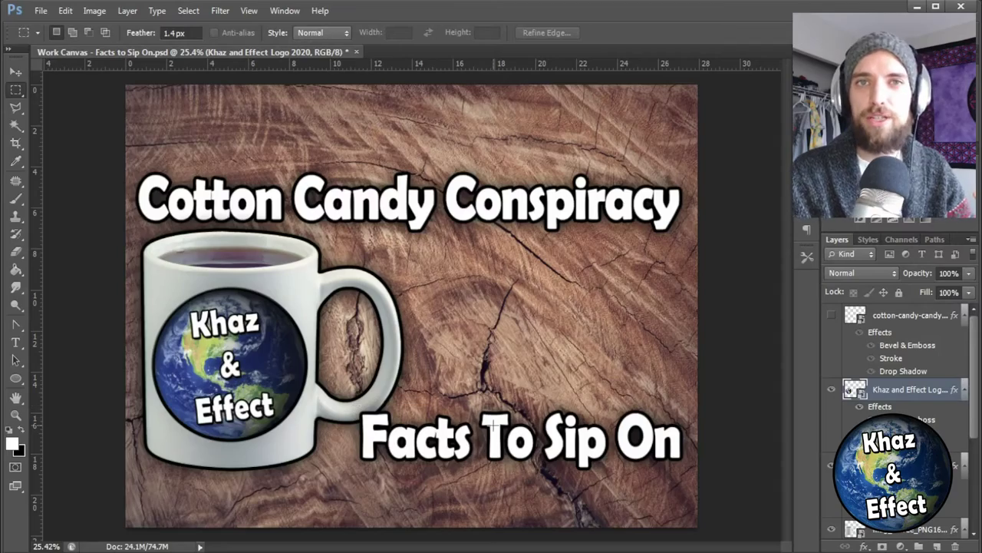
# - Show the cotton candy layer and move it beside the mug
pyautogui.scroll(1, 444, 337)
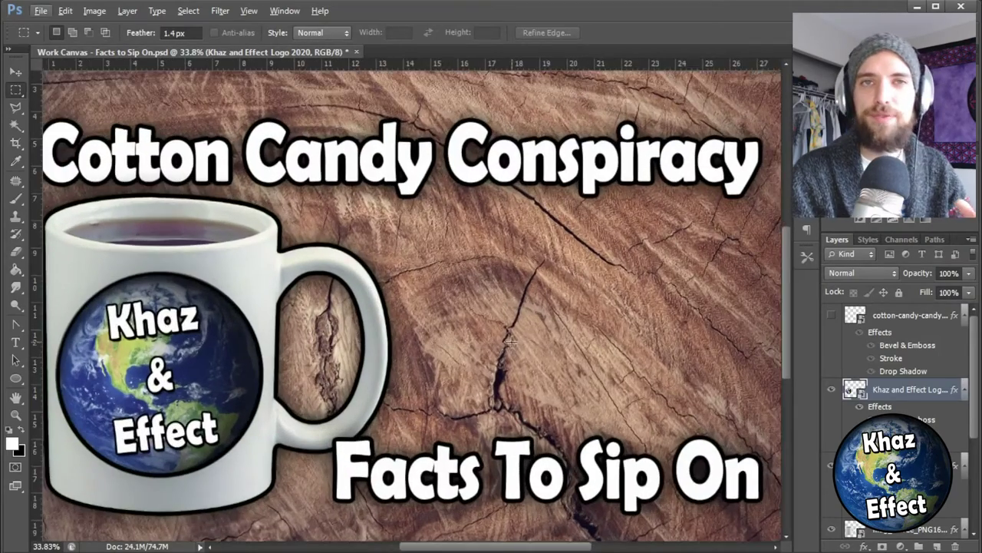
pyautogui.scroll(-1, 414, 307)
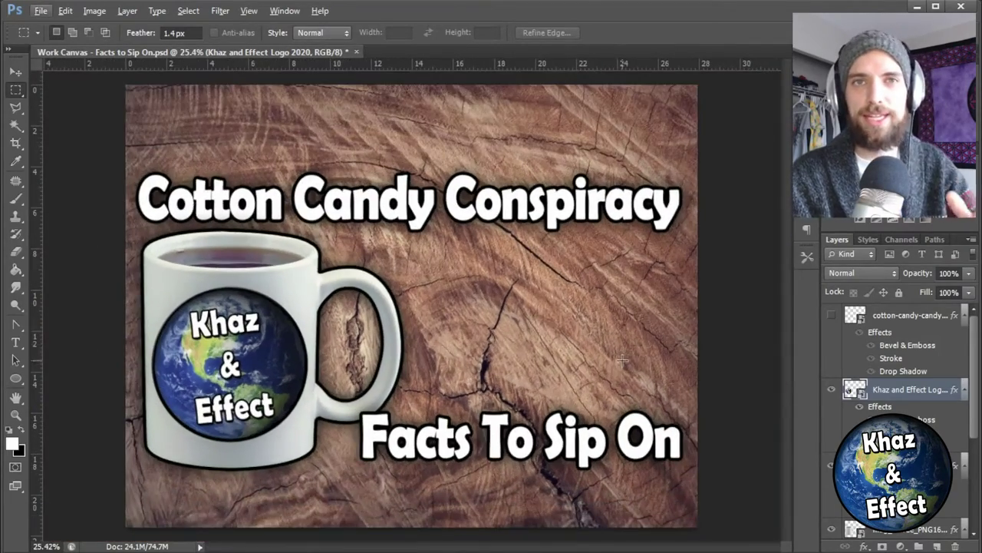
pyautogui.click(831, 315)
pyautogui.press('v')
pyautogui.moveTo(558, 353); pyautogui.dragTo(519, 338)
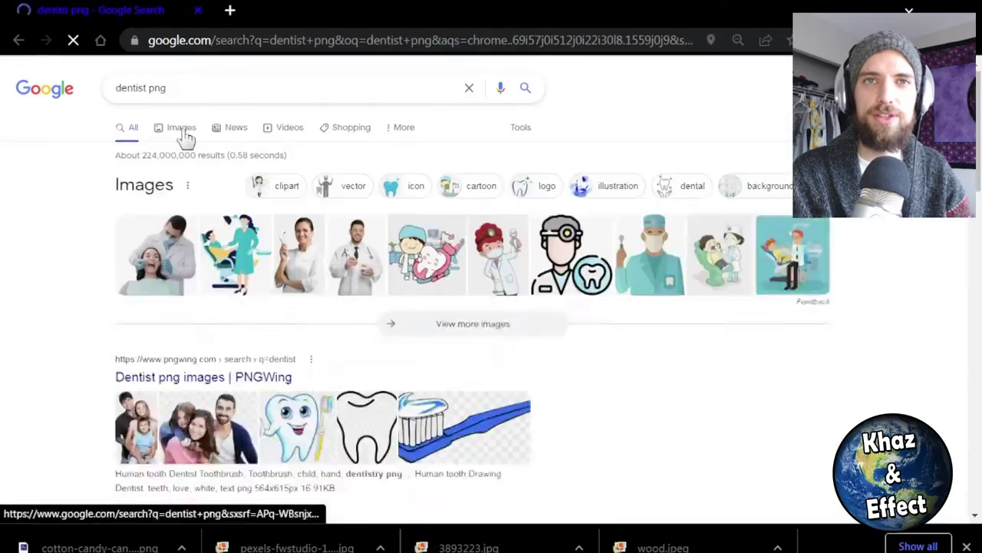
# - Search Google Images for 'False Teeth png'
pyautogui.click(187, 132)
pyautogui.scroll(-2, 307, 318)
pyautogui.scroll(-3, 310, 315)
pyautogui.scroll(6, 353, 326)
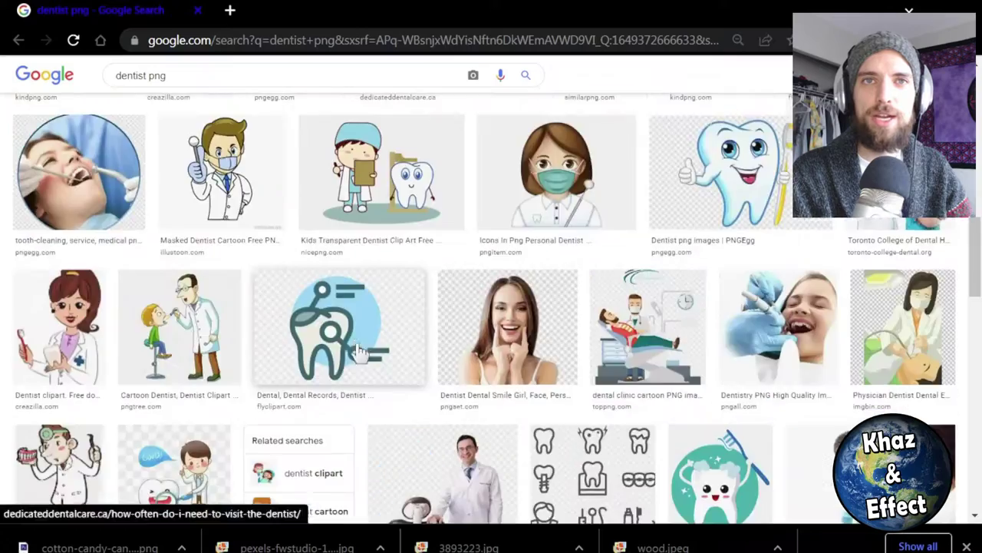
pyautogui.tripleClick(230, 84)
pyautogui.write('False Teeth png')
pyautogui.press('Return')
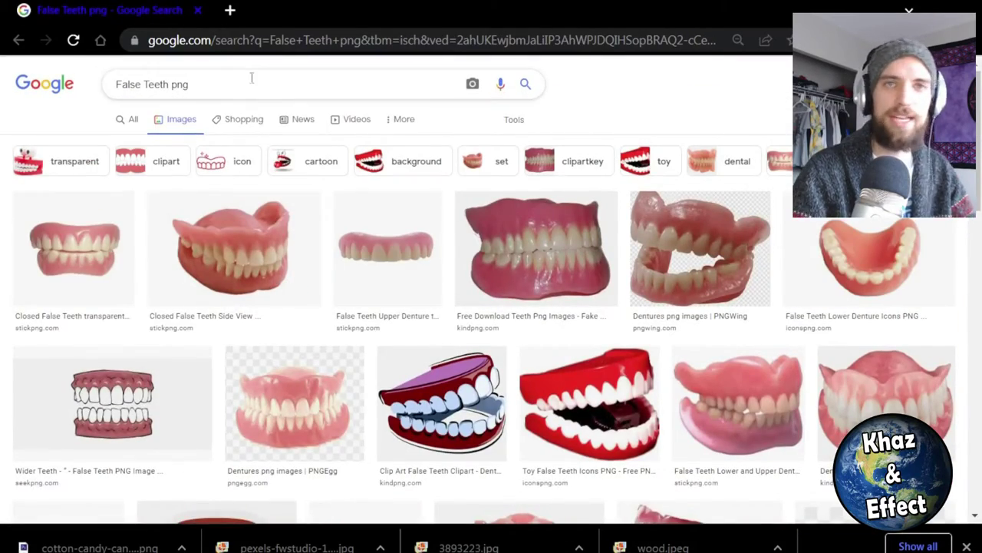
# - Search 'inventor of cotton candy' and save the inventor's portrait image
pyautogui.tripleClick(251, 78)
pyautogui.write('inventor of cotton candy')
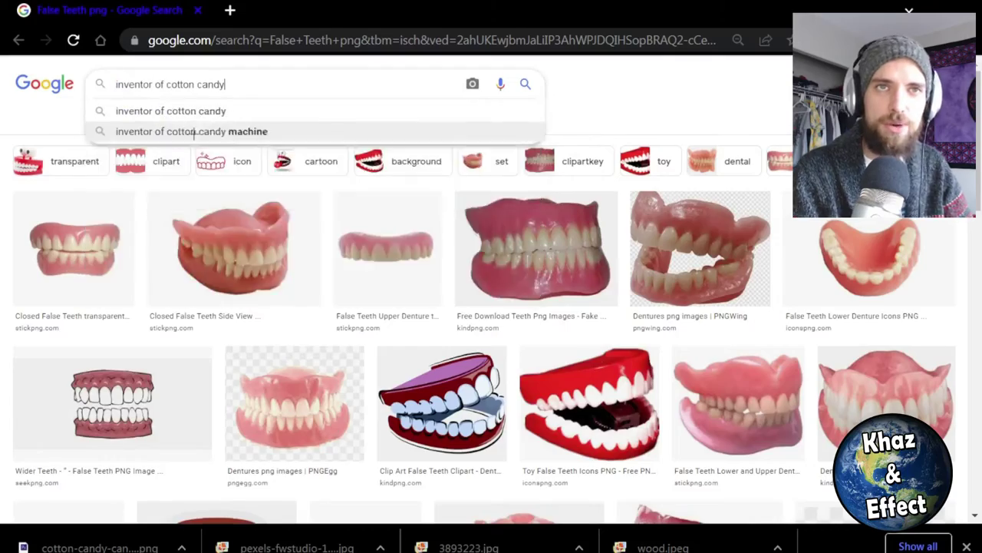
pyautogui.press('Return')
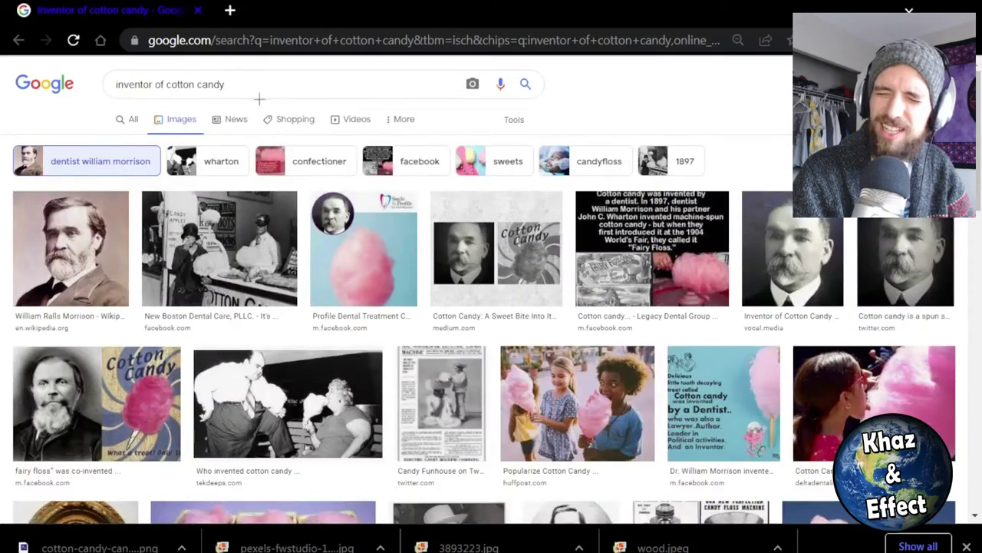
pyautogui.click(261, 84)
pyautogui.click(66, 284)
pyautogui.rightClick(778, 274)
pyautogui.press('Escape')
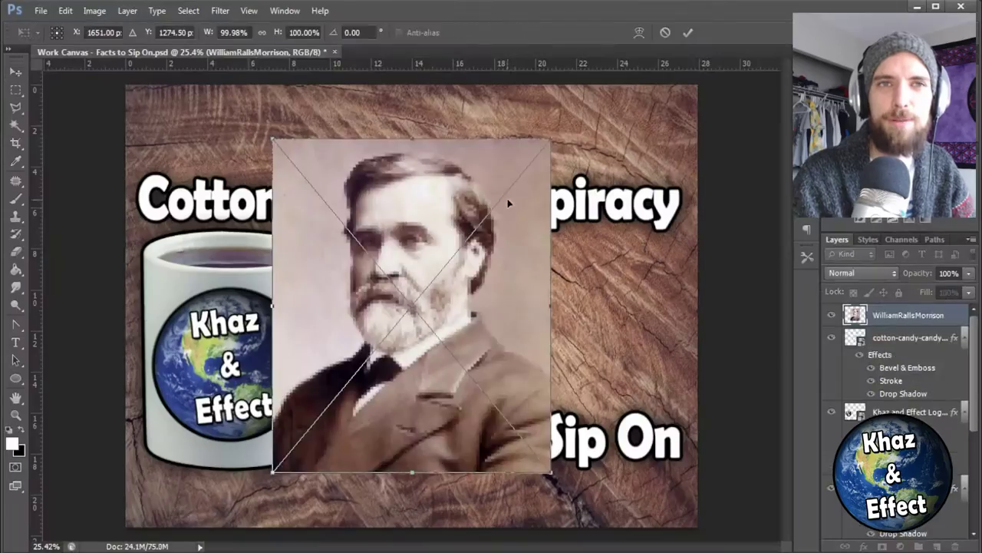
pyautogui.press('Return')
pyautogui.scroll(2, 404, 347)
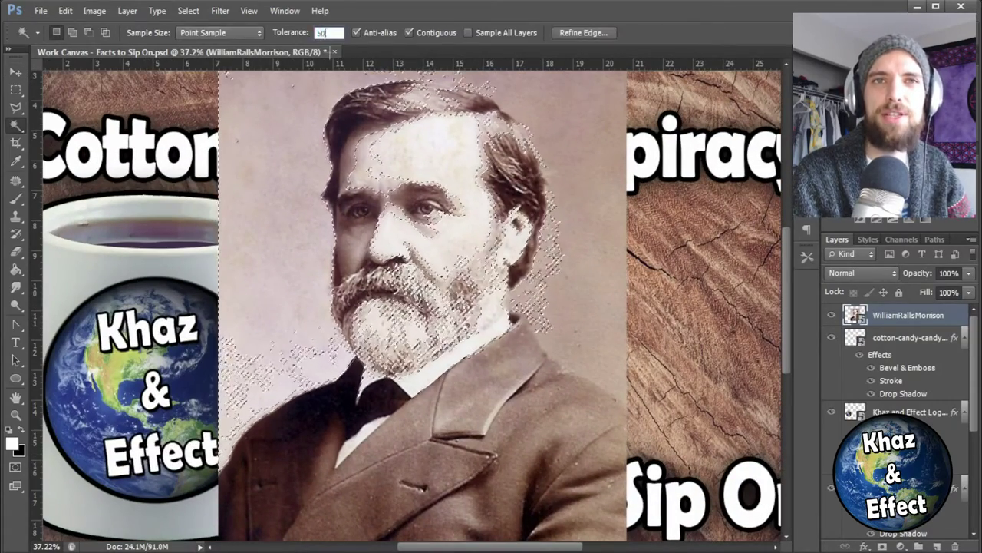
# - Drop the Magic Wand selection and Polygonal Lasso along the coat, face and hair
pyautogui.hotkey('ctrl', 'd')
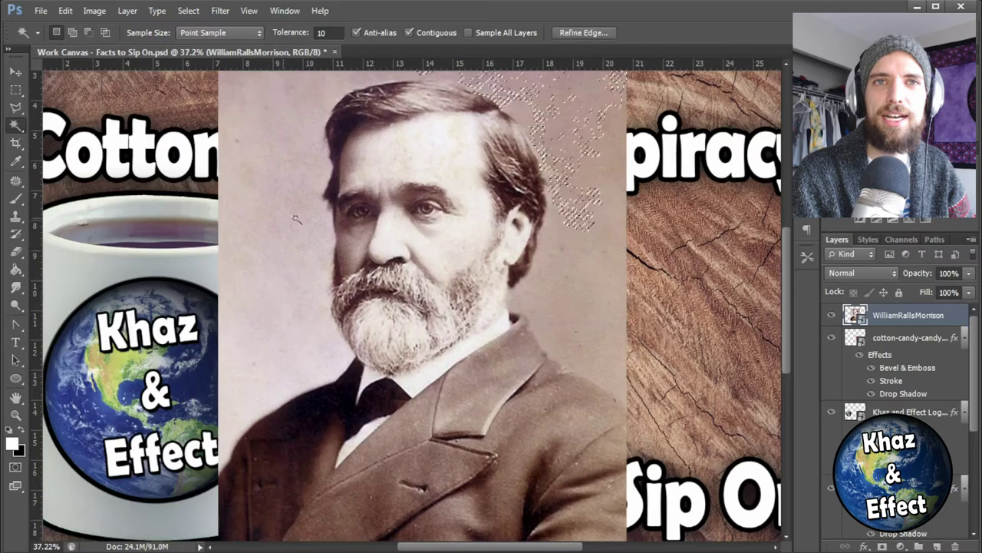
pyautogui.press('l')
pyautogui.scroll(3, 253, 458)
pyautogui.moveTo(284, 406)
pyautogui.mouseDown()
pyautogui.moveTo(344, 342)
pyautogui.moveTo(463, 285)
pyautogui.moveTo(506, 235)
pyautogui.moveTo(213, 224)
pyautogui.moveTo(491, 211)
pyautogui.moveTo(471, 188)
pyautogui.mouseUp()
pyautogui.moveTo(456, 148); pyautogui.dragTo(457, 336)
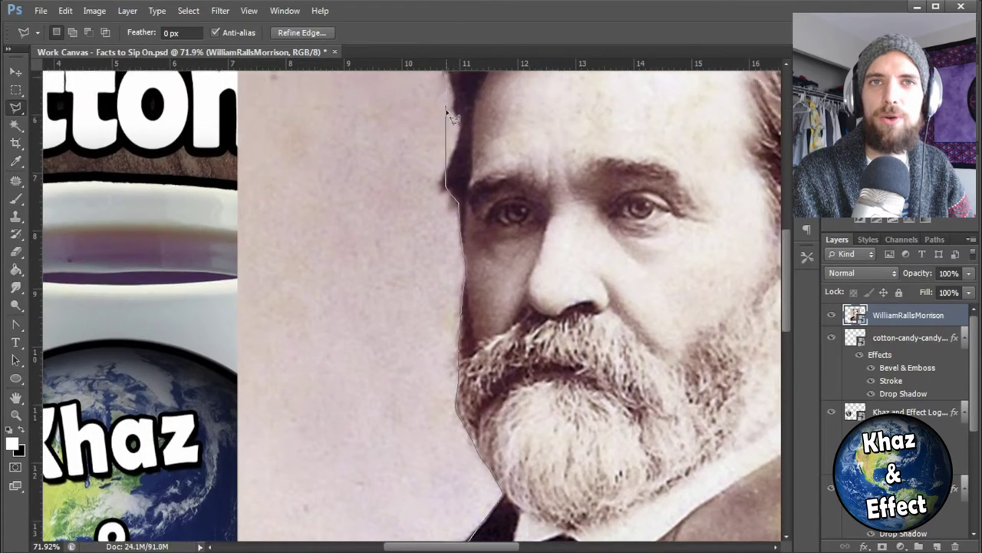
pyautogui.scroll(4, 458, 230)
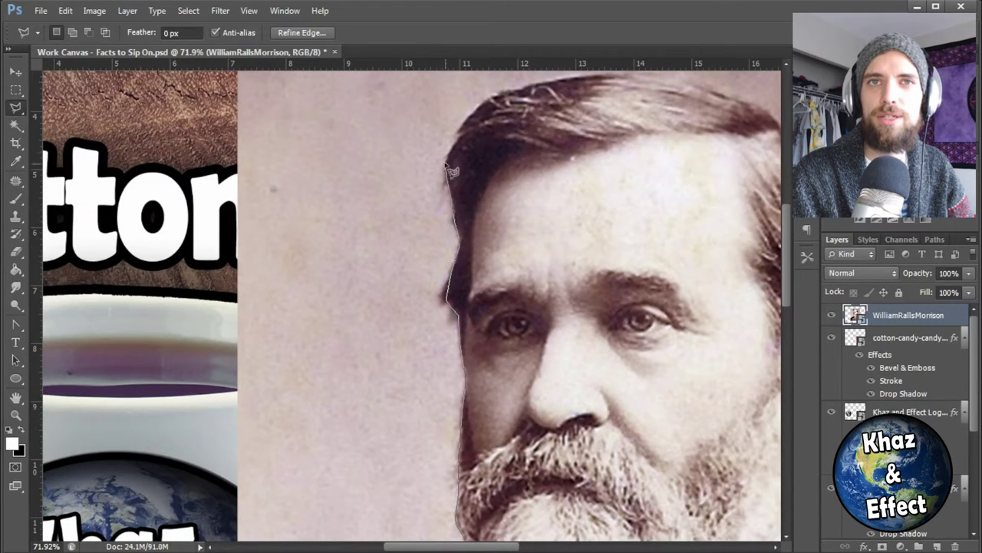
pyautogui.moveTo(478, 120)
pyautogui.mouseDown()
pyautogui.moveTo(528, 86)
pyautogui.moveTo(489, 328)
pyautogui.moveTo(238, 188)
pyautogui.mouseUp()
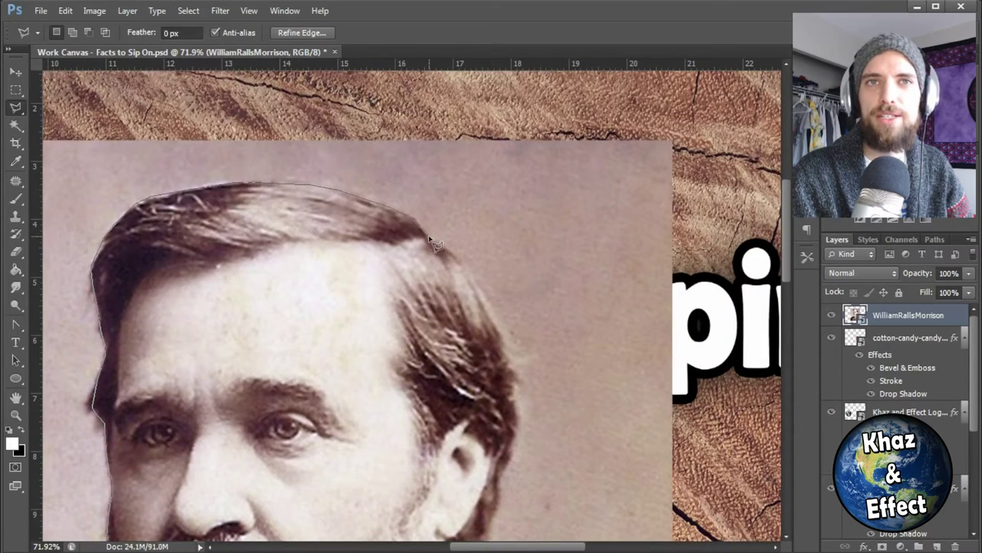
# - Finish tracing the beard and coat and close the outline into a selection
pyautogui.scroll(-6, 510, 375)
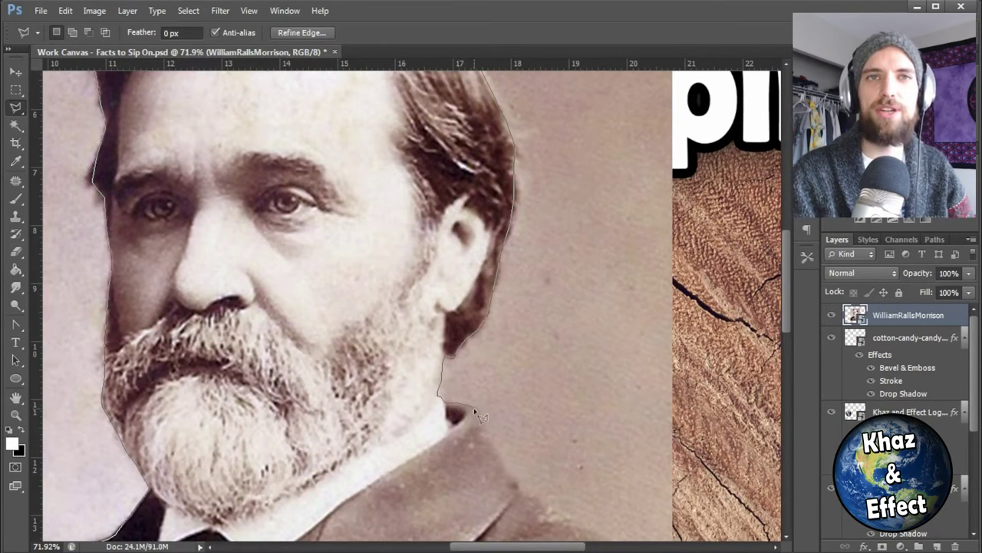
pyautogui.scroll(-5, 476, 412)
pyautogui.moveTo(486, 254); pyautogui.dragTo(499, 288)
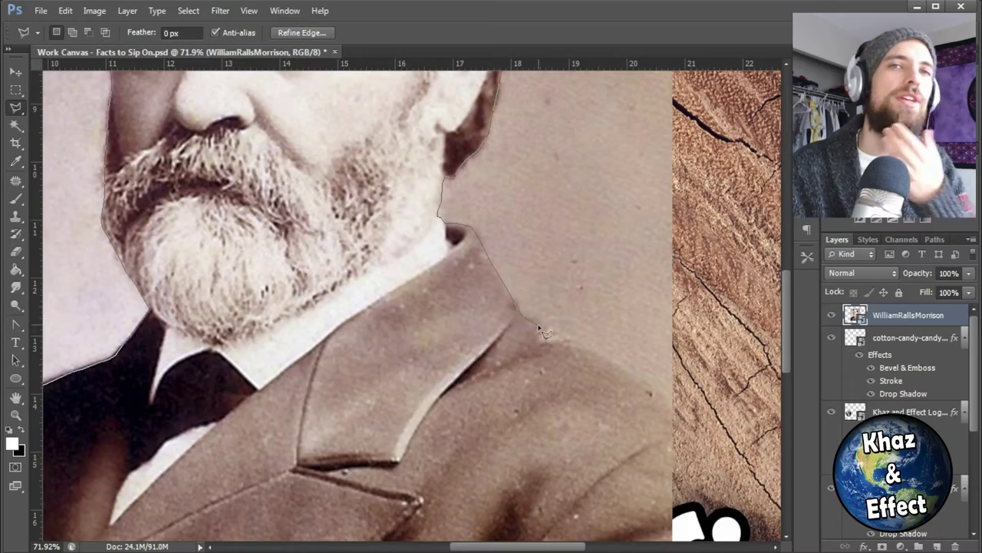
pyautogui.scroll(-10, 659, 406)
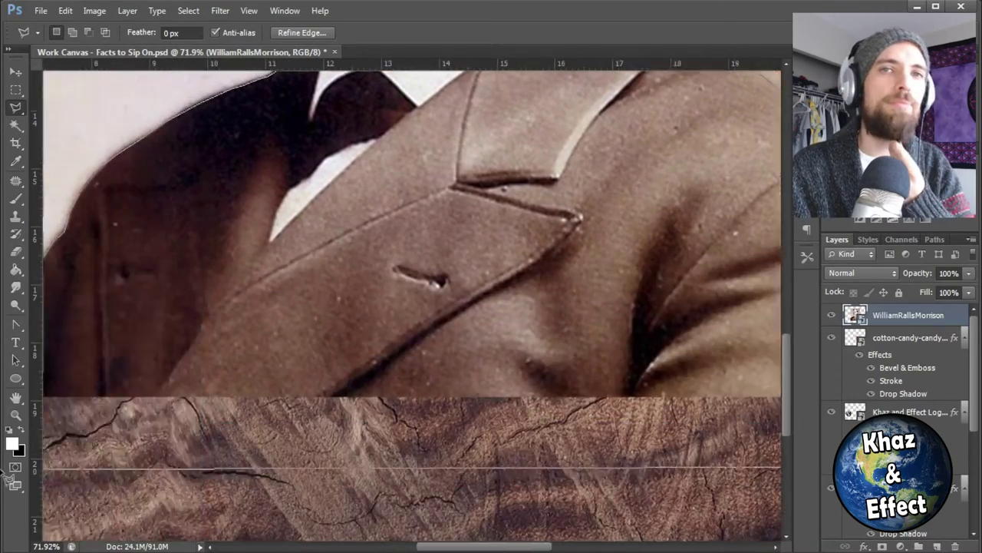
pyautogui.scroll(-5, 658, 405)
pyautogui.press('Return')
pyautogui.rightClick(838, 315)
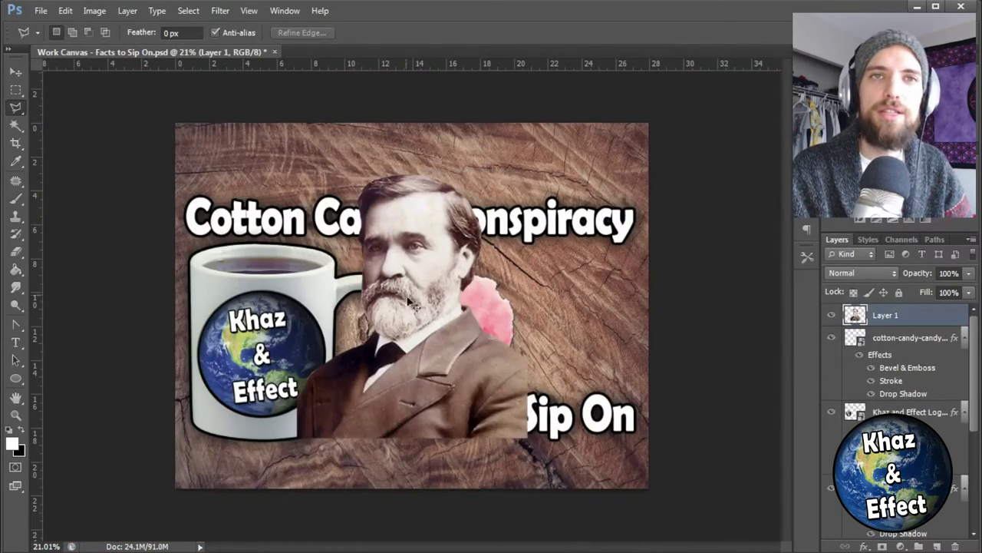
# - Scale the cut-out portrait to about 68% and place it at the lower right
pyautogui.hotkey('ctrl', 't')
pyautogui.moveTo(427, 304); pyautogui.dragTo(597, 316)
pyautogui.moveTo(647, 217); pyautogui.dragTo(621, 246)
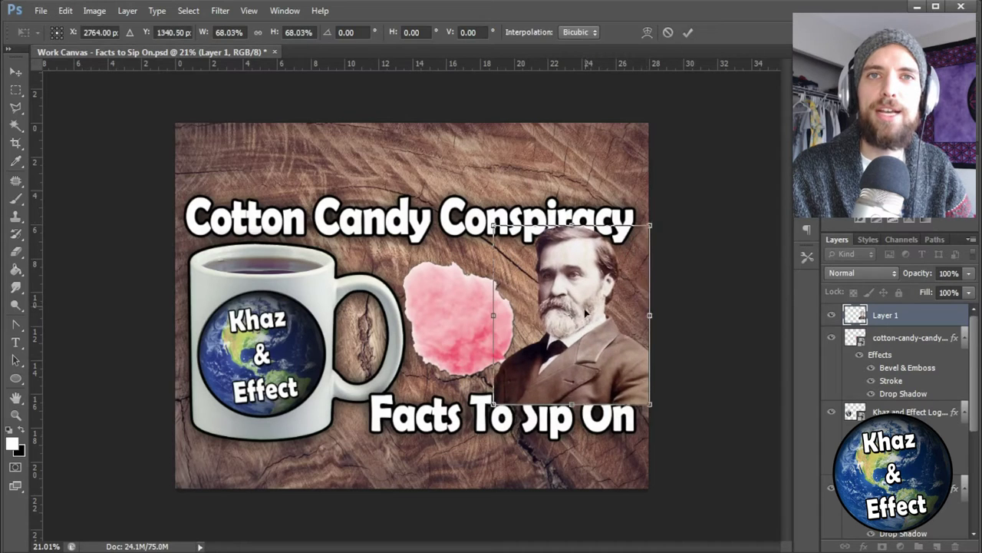
pyautogui.moveTo(551, 335); pyautogui.dragTo(561, 333)
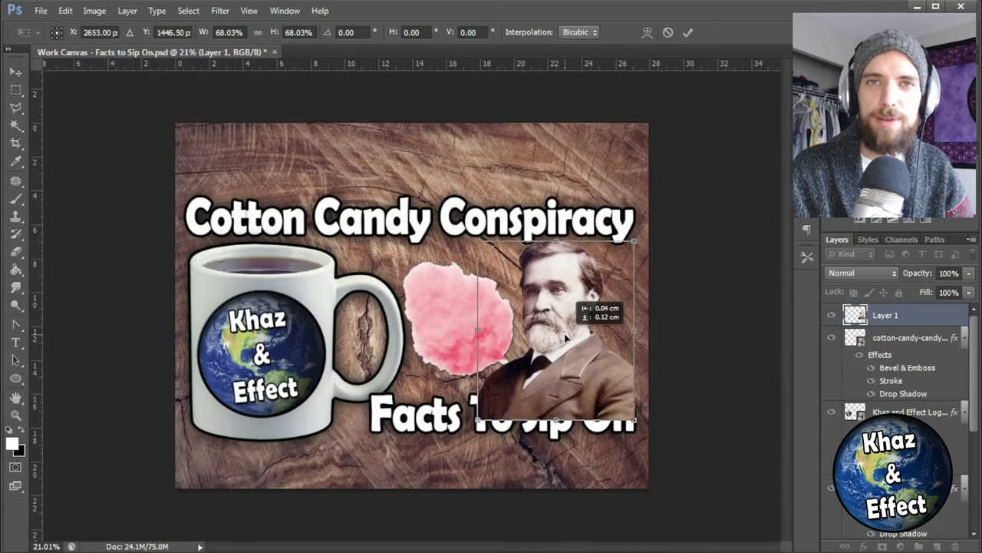
pyautogui.press('Return')
pyautogui.press('l')
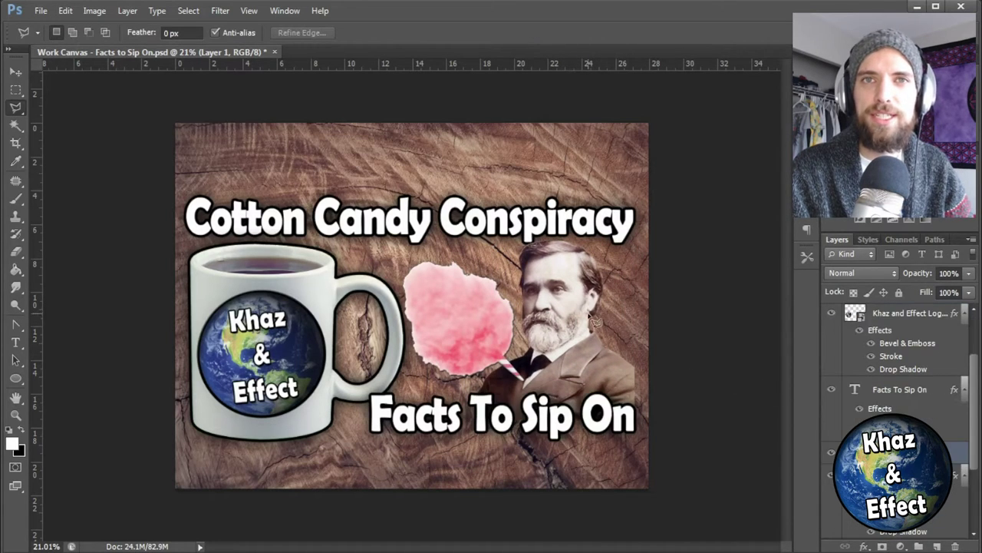
pyautogui.press('v')
pyautogui.moveTo(608, 393); pyautogui.dragTo(611, 399)
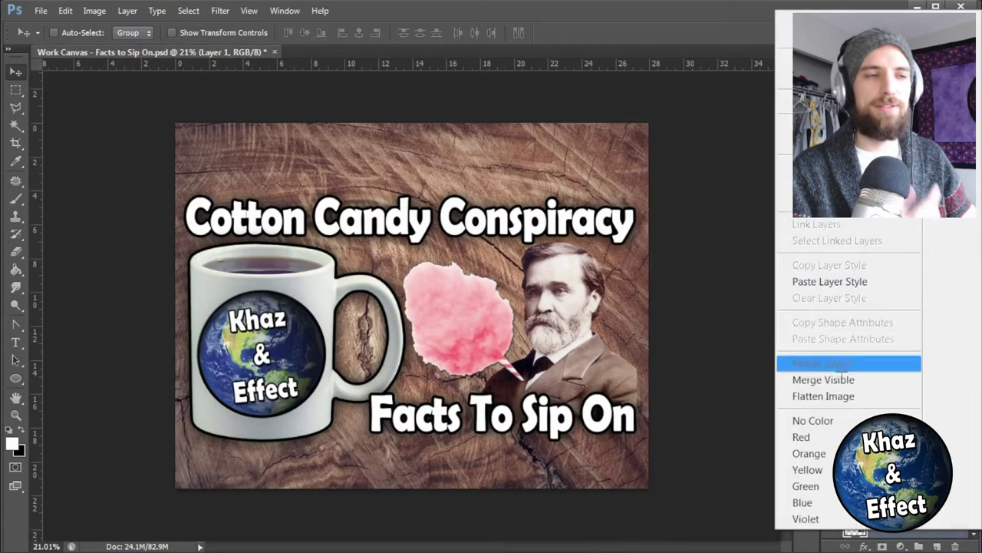
# - Rotate the cotton candy upright, move all layers up, and nudge the title right
pyautogui.keyDown('ctrl'); pyautogui.click(447, 350); pyautogui.keyUp('ctrl')
pyautogui.hotkey('ctrl', 't')
pyautogui.moveTo(513, 370); pyautogui.dragTo(514, 366)
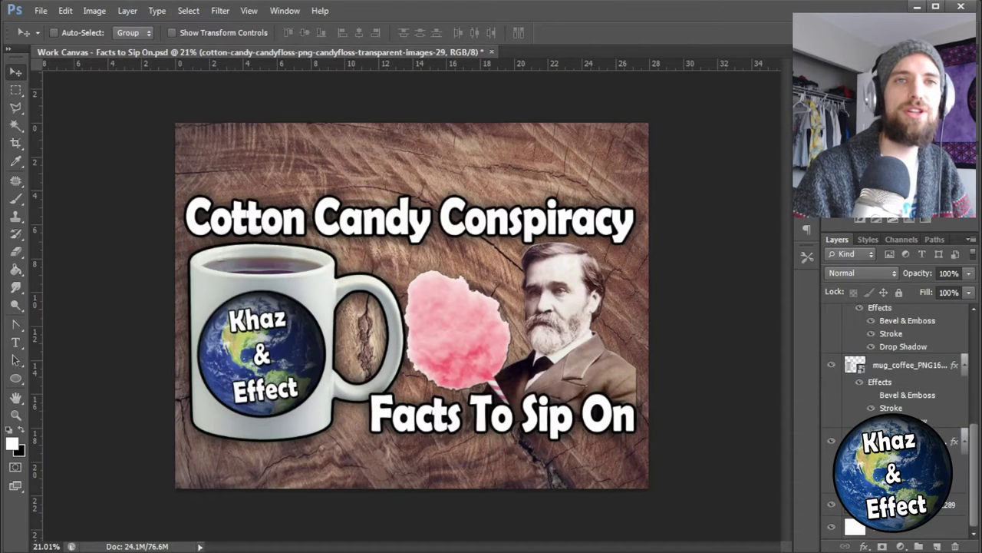
pyautogui.hotkey('alt', 'ctrl', 'a')
pyautogui.moveTo(513, 375); pyautogui.dragTo(435, 359)
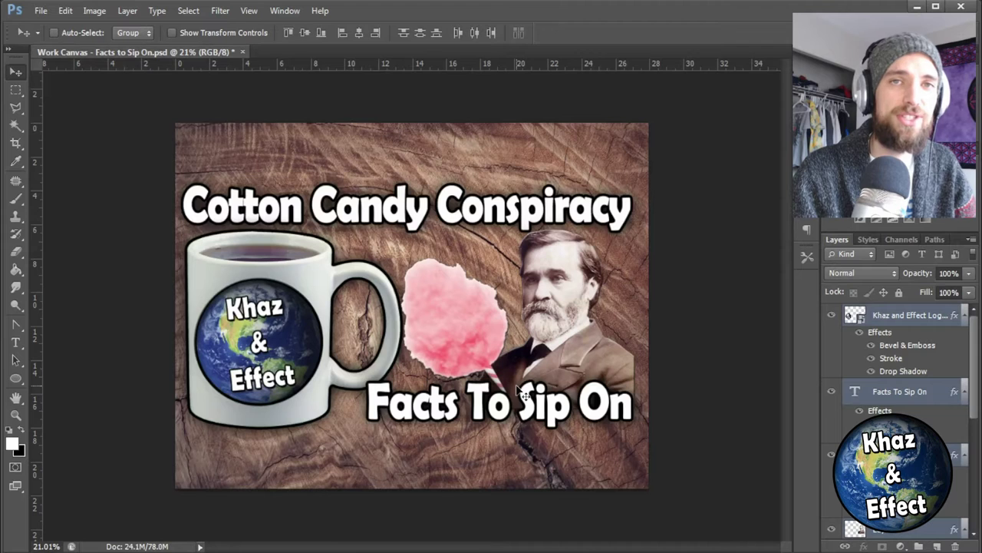
pyautogui.moveTo(393, 204); pyautogui.dragTo(399, 209)
# - Place the first plank wood image, scaled to cover the canvas, below the mug and title
pyautogui.moveTo(203, 549)
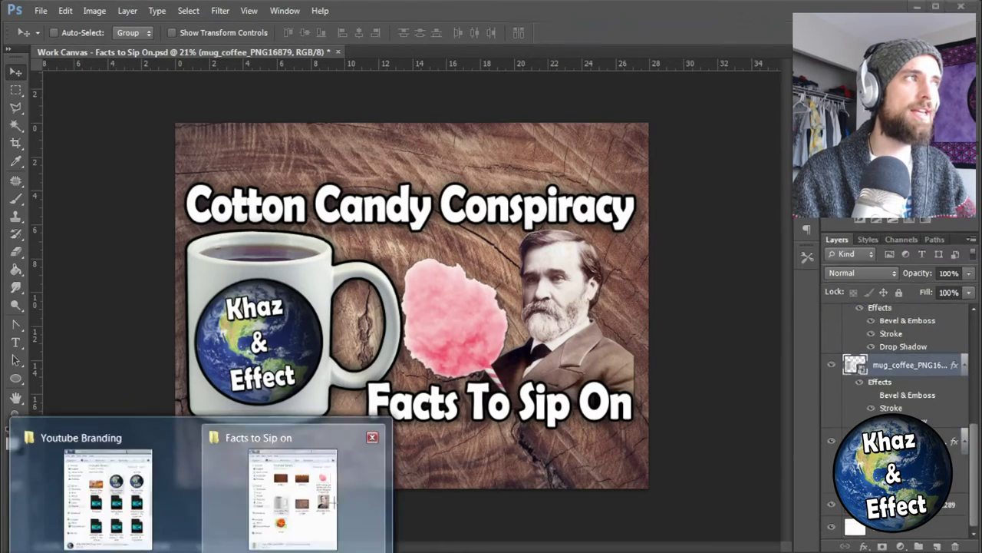
pyautogui.click(290, 491)
pyautogui.moveTo(656, 173); pyautogui.dragTo(429, 292)
pyautogui.moveTo(175, 453); pyautogui.dragTo(110, 495)
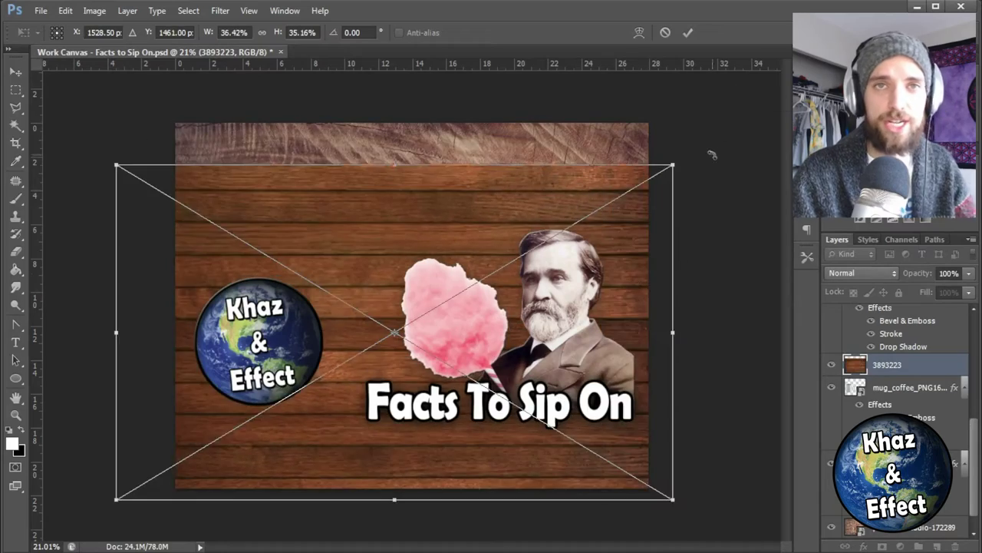
pyautogui.moveTo(736, 122); pyautogui.dragTo(714, 69)
pyautogui.hotkey('ctrl', 'z')
pyautogui.moveTo(643, 257); pyautogui.dragTo(651, 259)
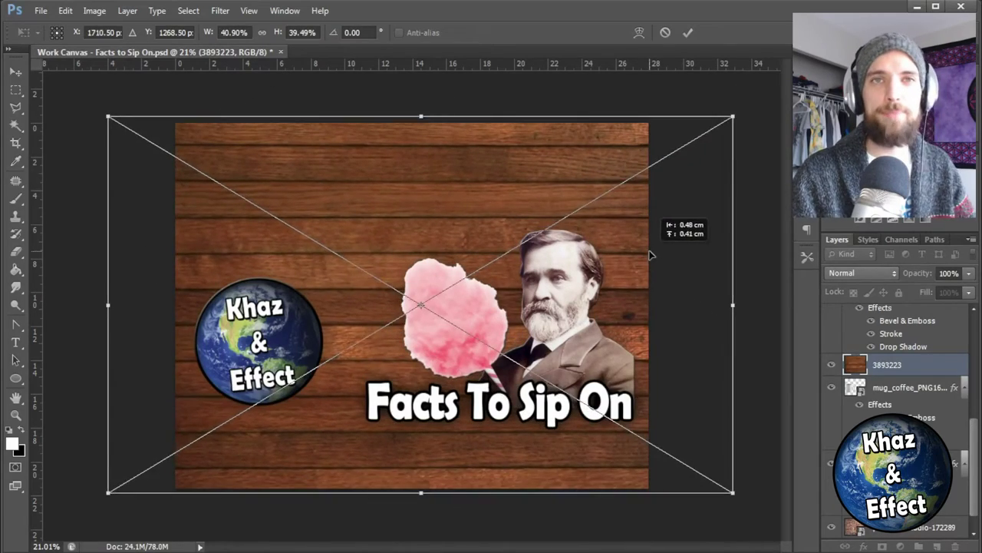
pyautogui.press('Return')
pyautogui.hotkey('ctrl', '[')
pyautogui.hotkey('ctrl', '[')
# - Add a second plank wood image sized to cover the canvas, then hide the plank layer
pyautogui.moveTo(203, 548)
pyautogui.click(290, 491)
pyautogui.moveTo(771, 176); pyautogui.dragTo(668, 158)
pyautogui.moveTo(658, 500); pyautogui.dragTo(746, 489)
pyautogui.moveTo(595, 455); pyautogui.dragTo(588, 453)
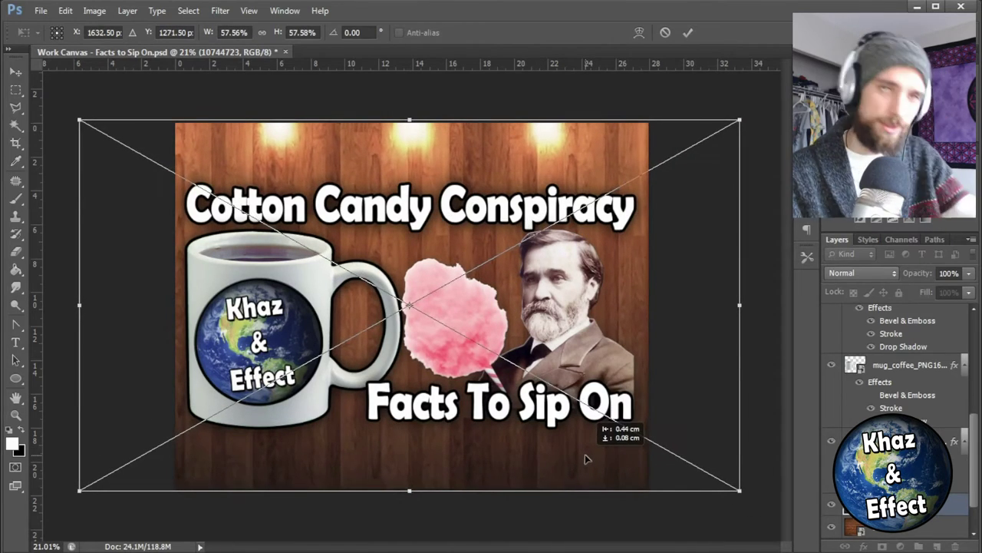
pyautogui.press('Return')
pyautogui.scroll(-1, 829, 465)
pyautogui.click(831, 460)
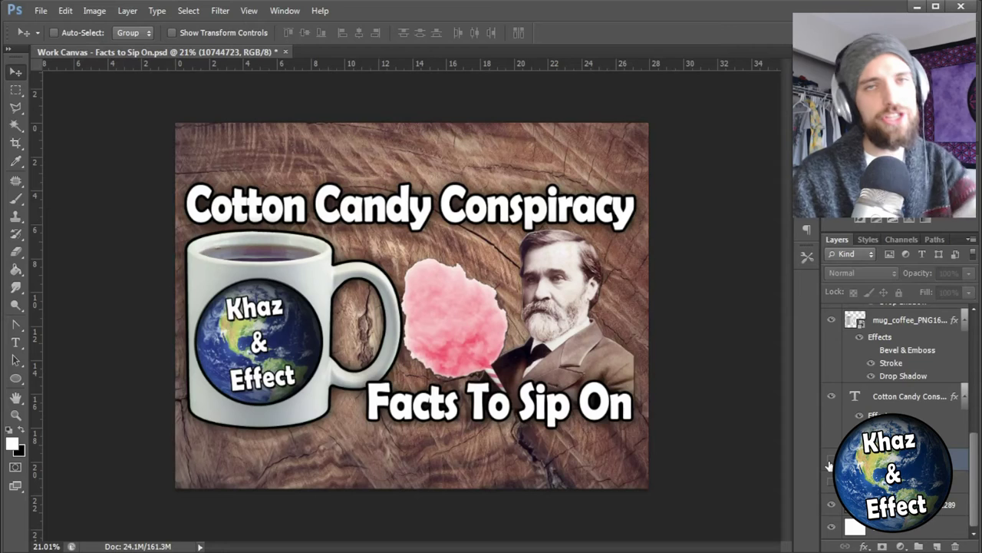